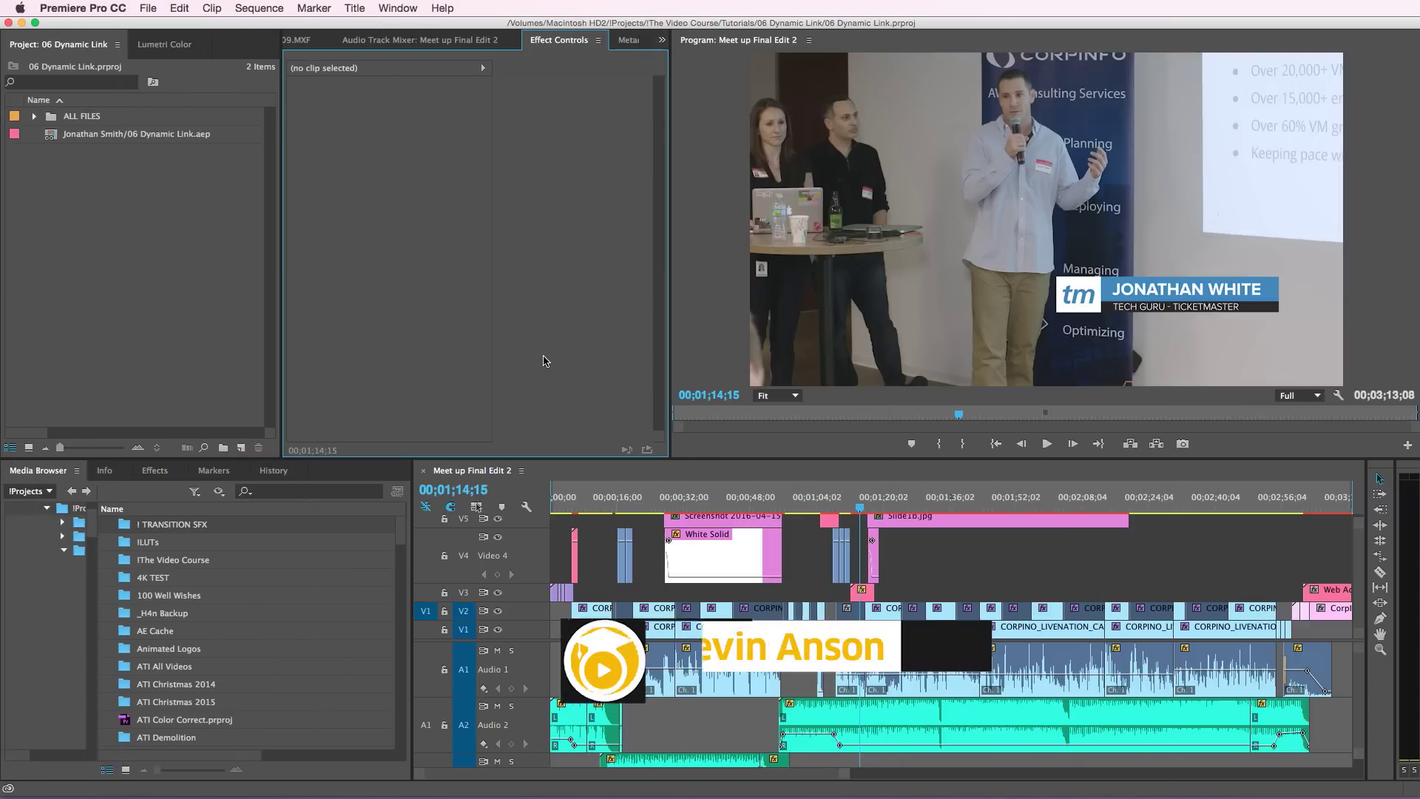
# - Switch from Premiere Pro to After Effects to view the Jonathan Smith lower-third comp
pyautogui.press('super+Tab')
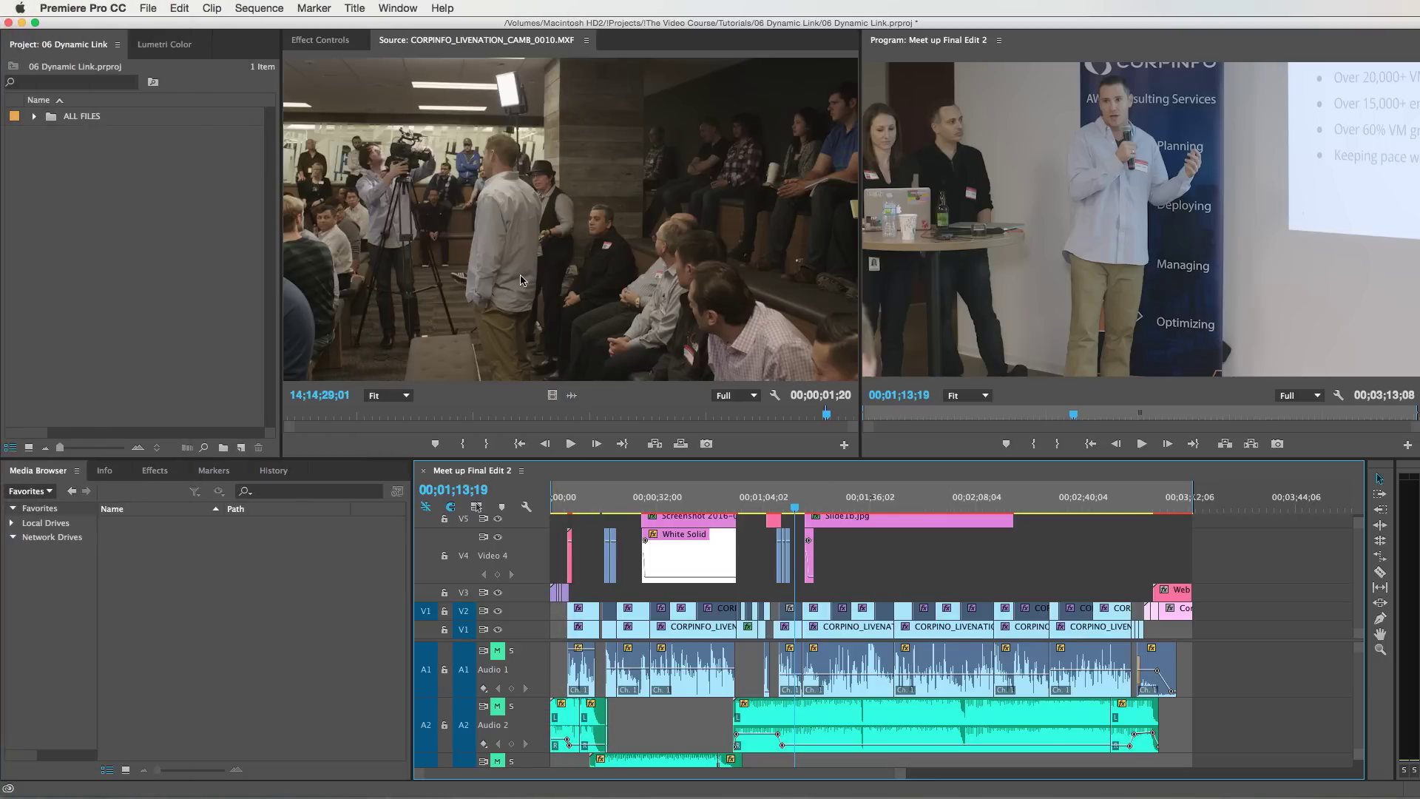
pyautogui.click(405, 398)
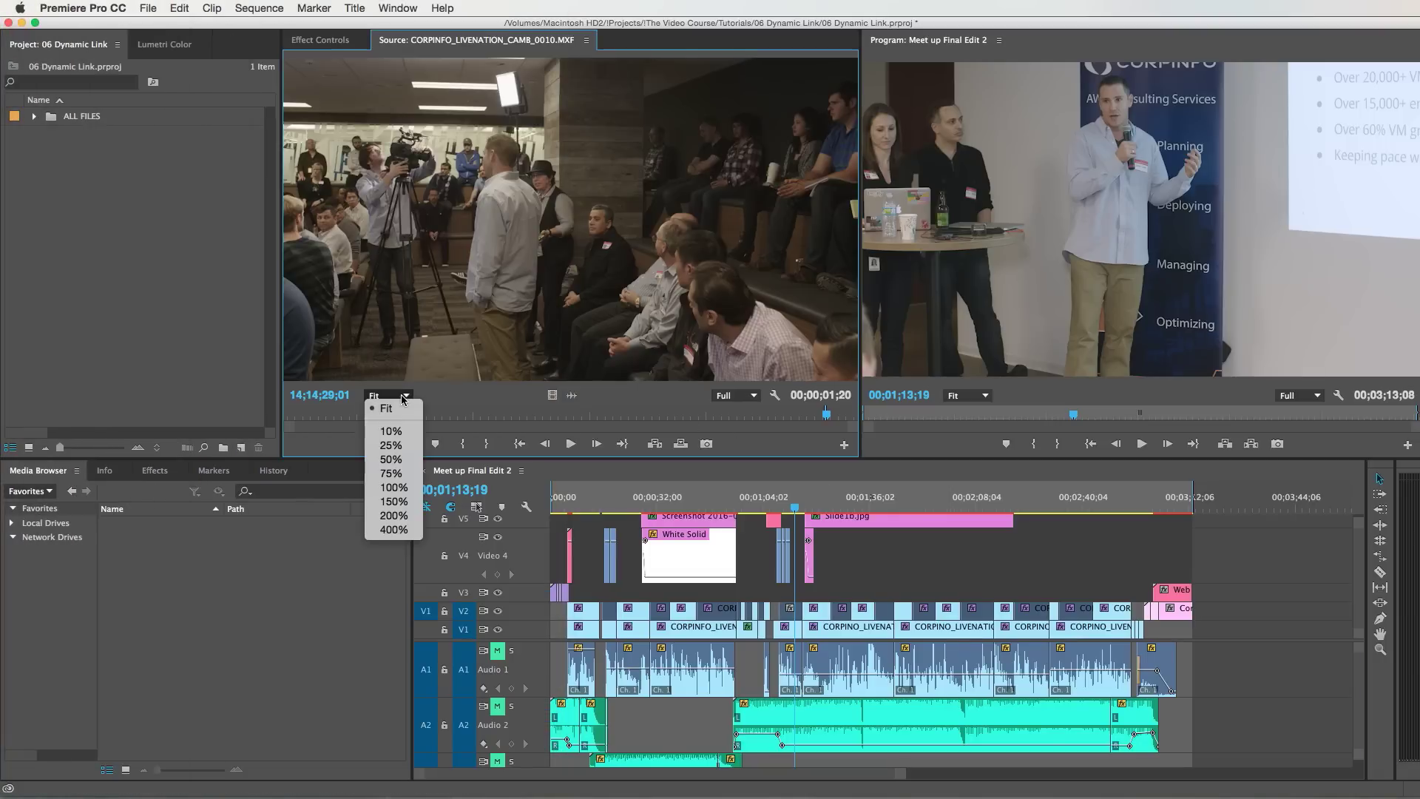
pyautogui.click(394, 486)
pyautogui.hscroll(-5, 629, 381)
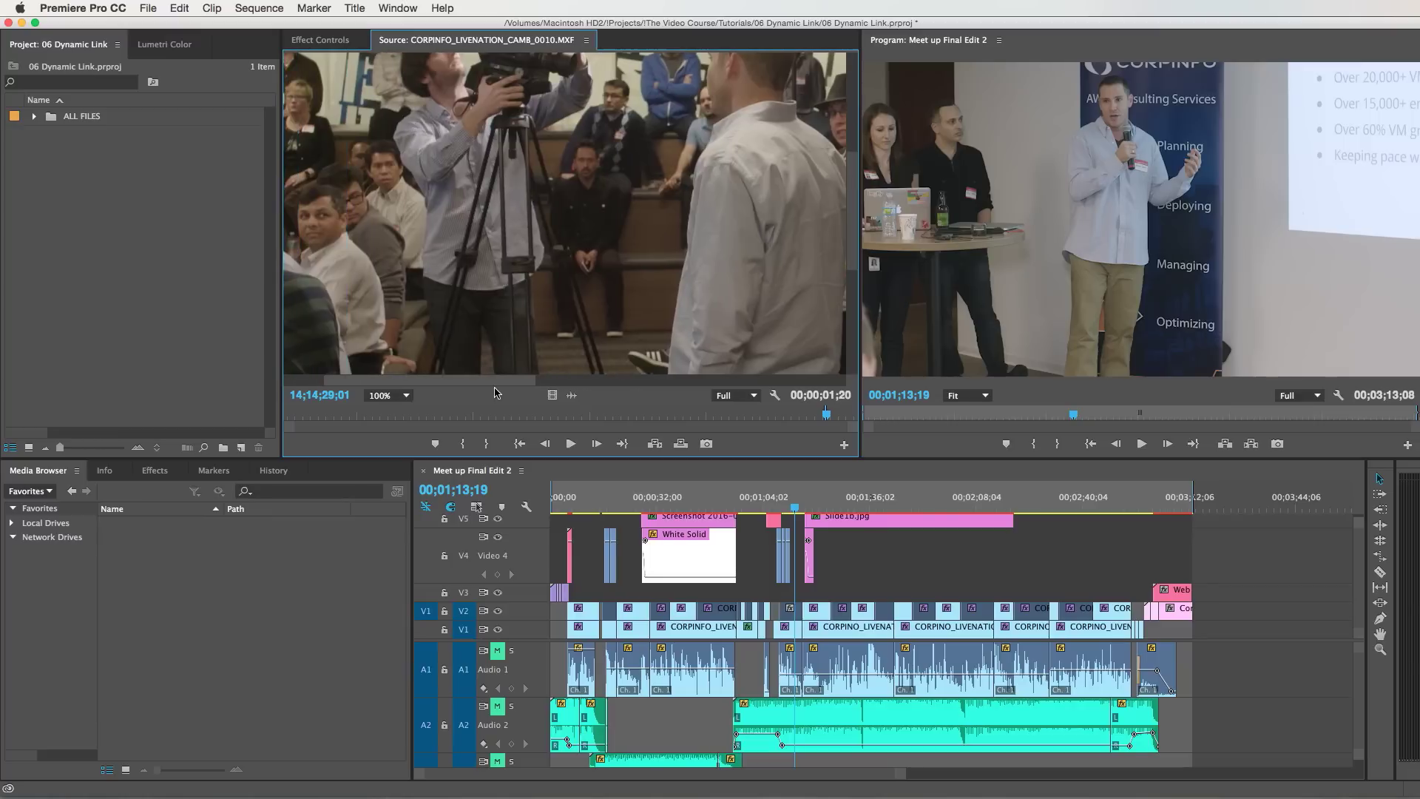
pyautogui.moveTo(853, 231); pyautogui.dragTo(859, 188)
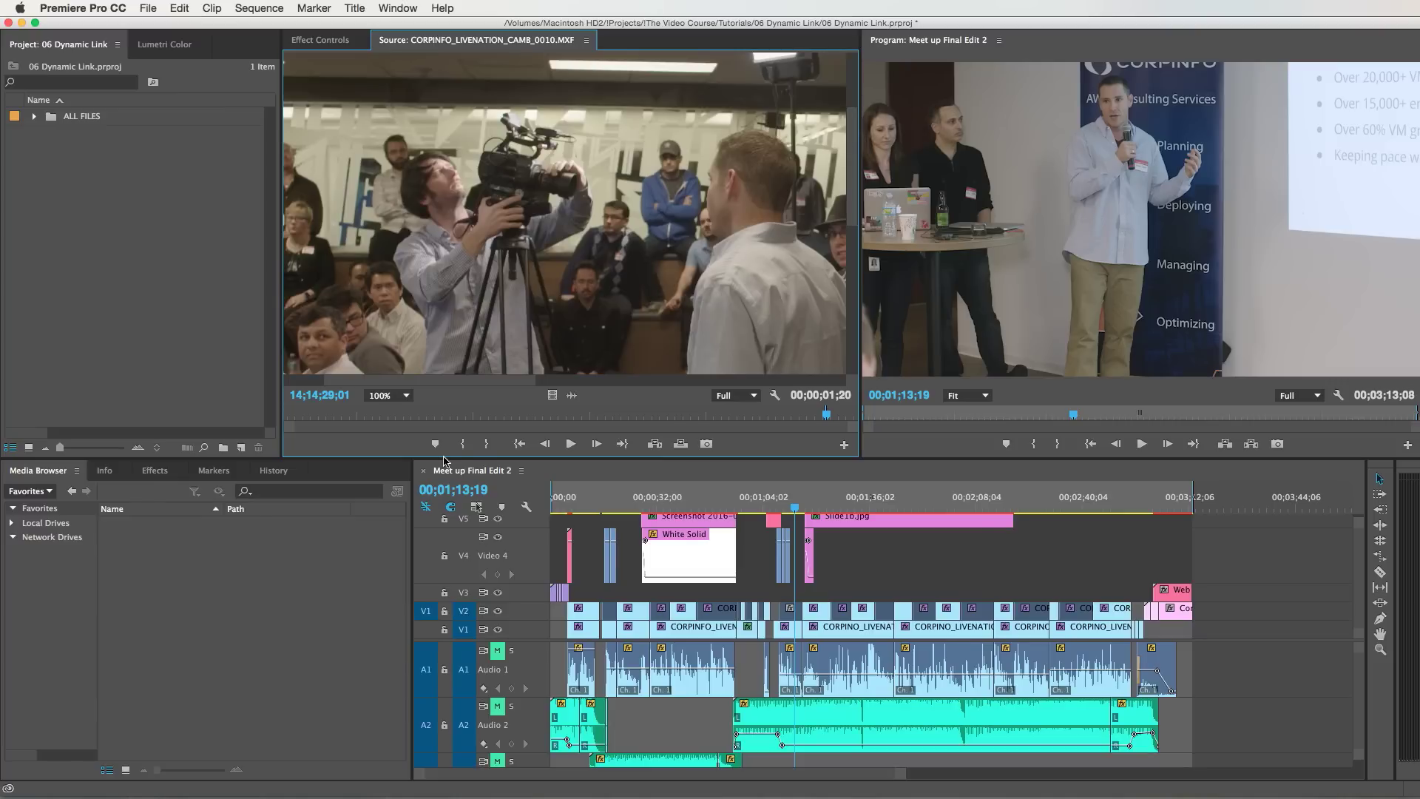
pyautogui.click(388, 394)
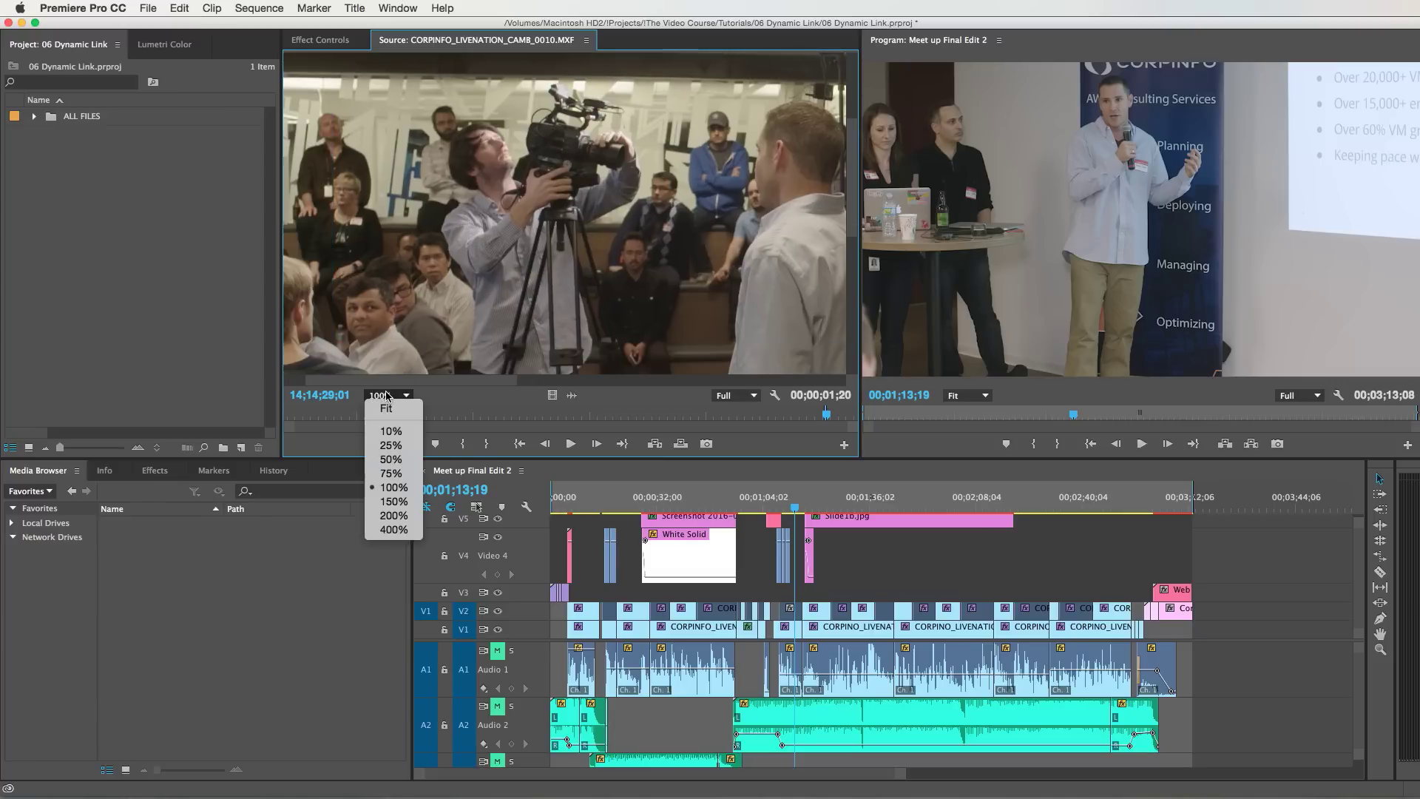
pyautogui.click(389, 409)
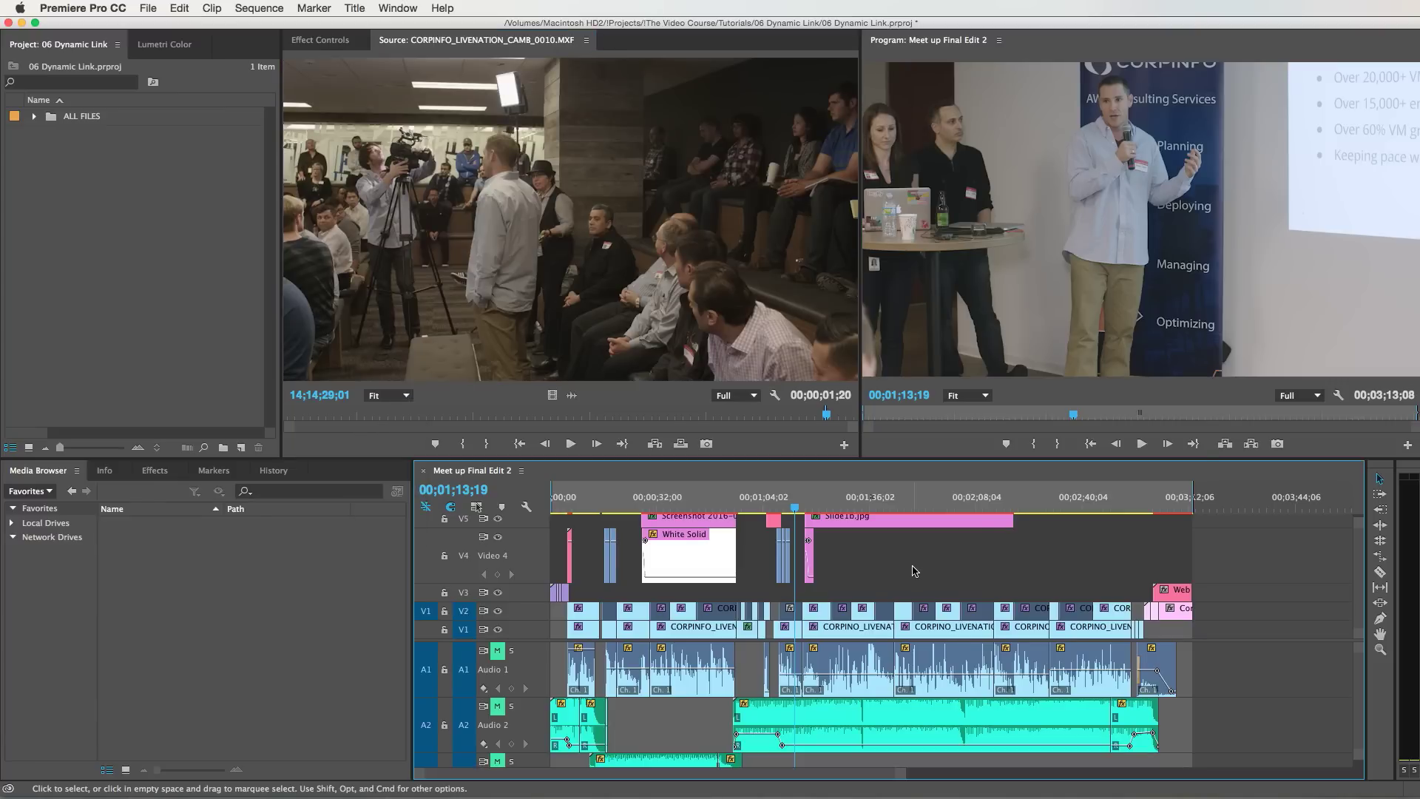
pyautogui.press('super+Tab')
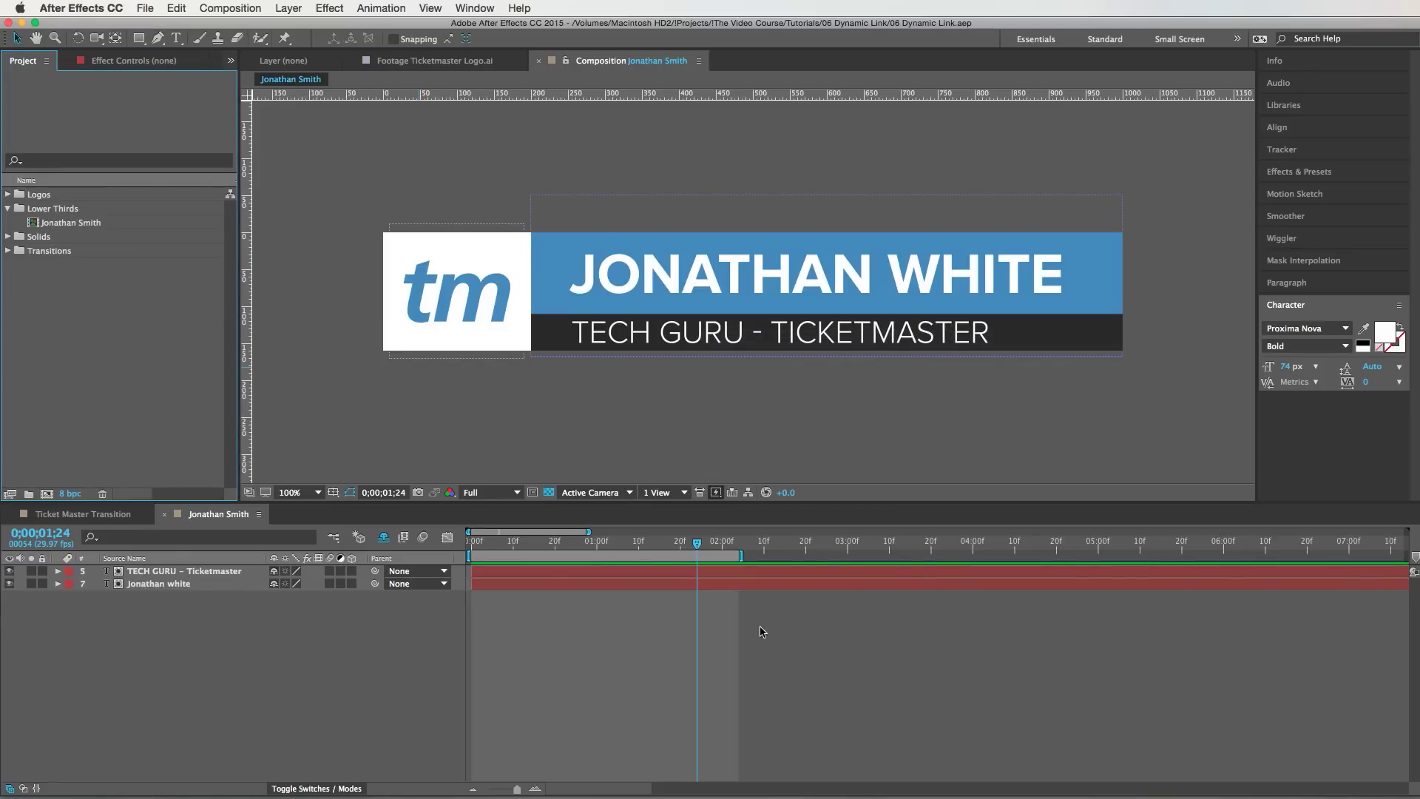
# - Drag the Jonathan Smith comp from the After Effects Project panel over to Premiere Pro
pyautogui.click(755, 641)
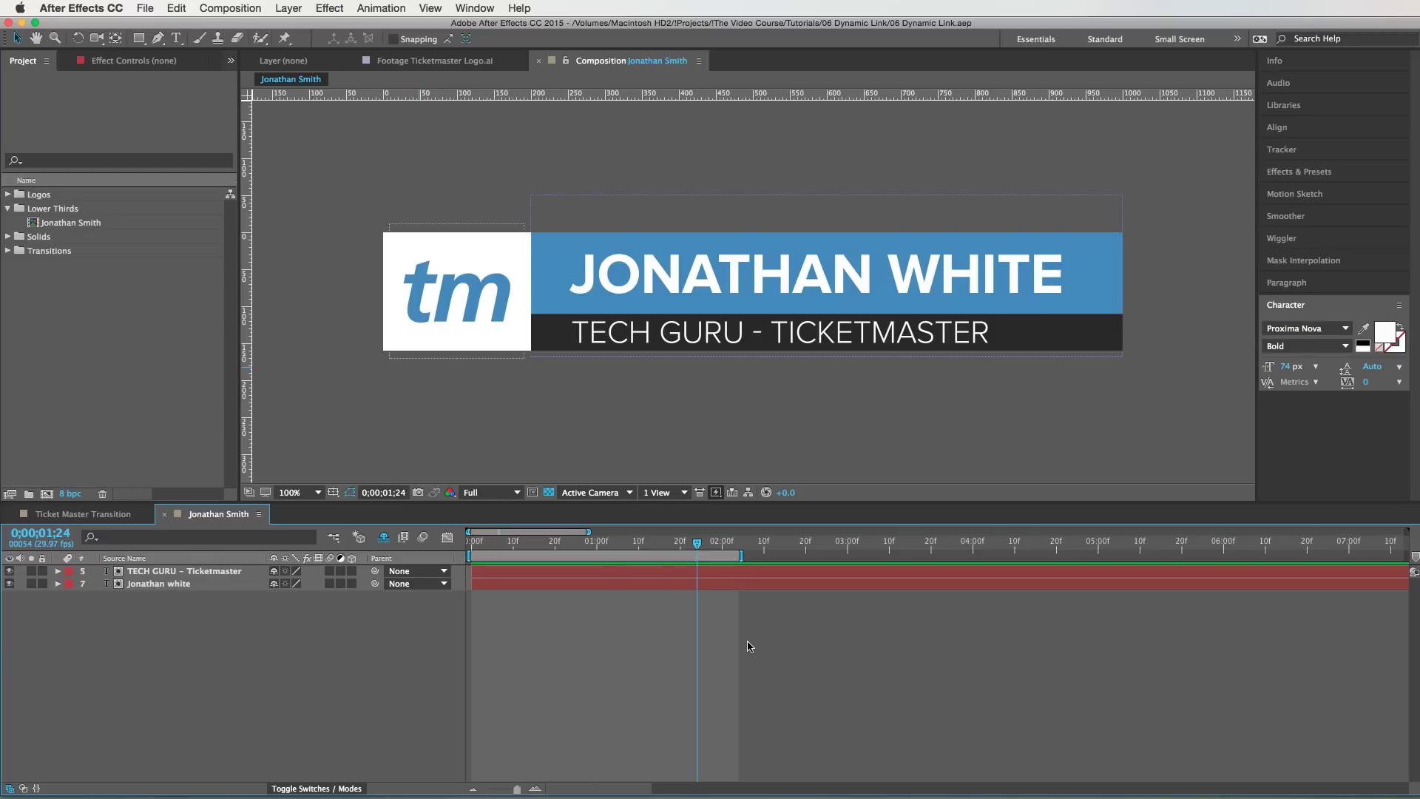
pyautogui.click(59, 290)
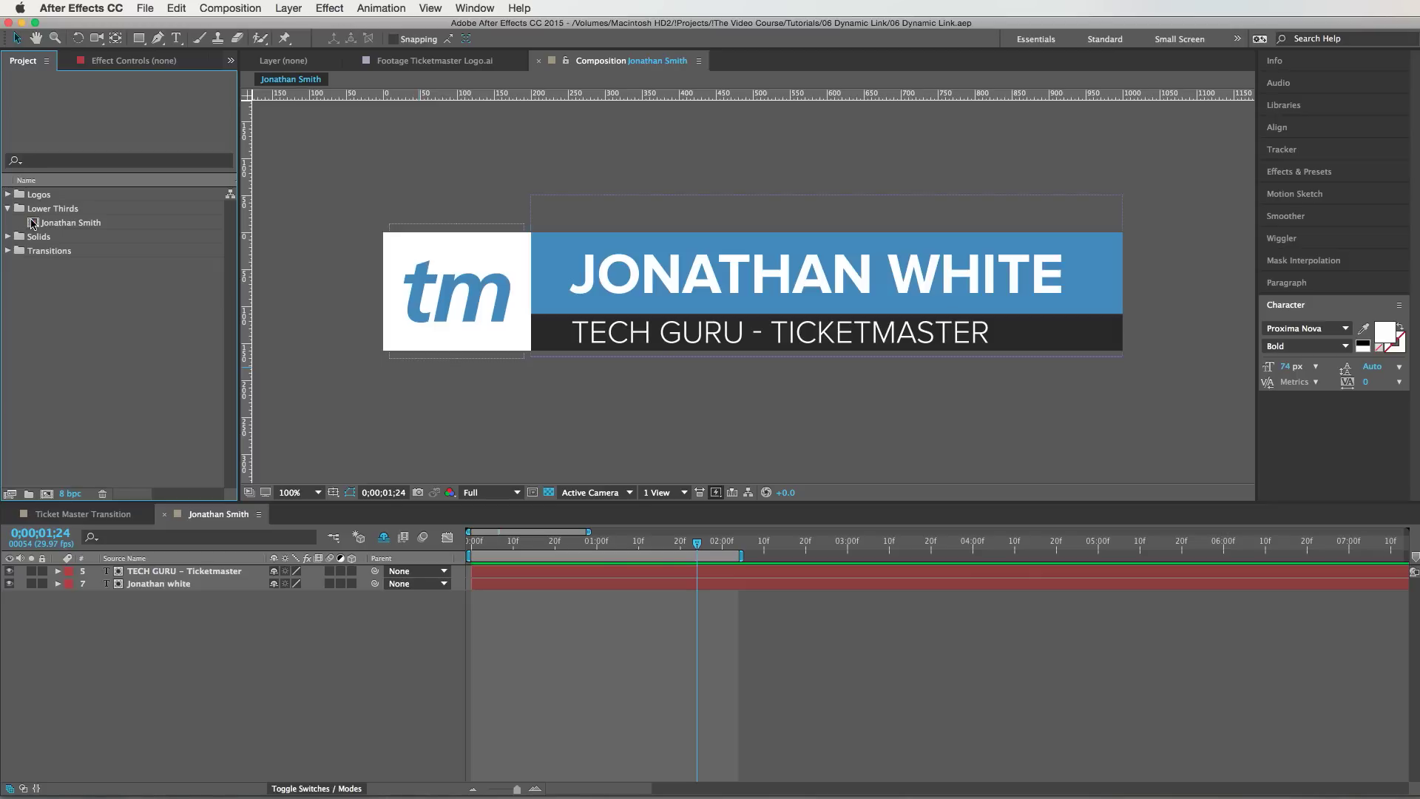
pyautogui.moveTo(33, 224); pyautogui.dragTo(135, 215)
pyautogui.press('super+Tab')
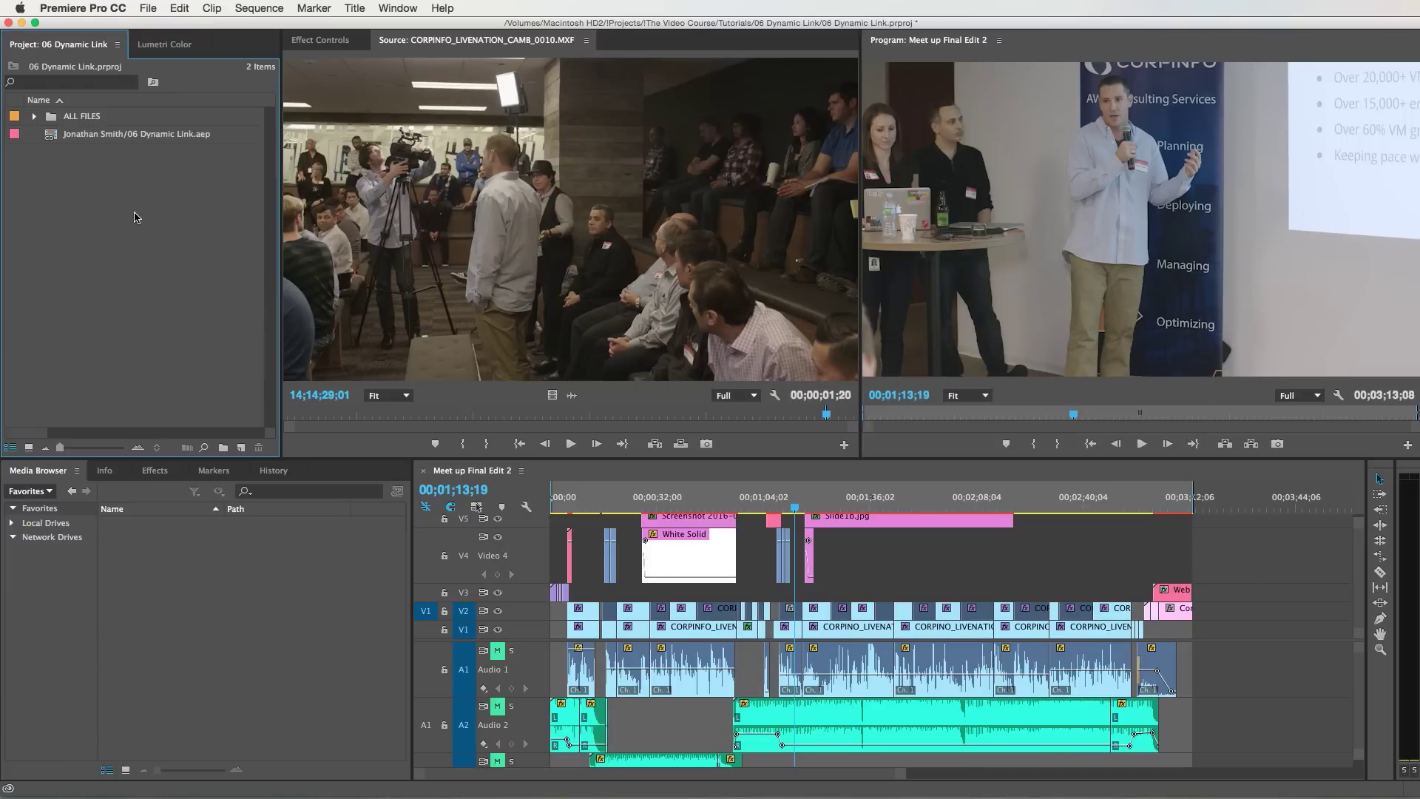
# - Preview the linked Jonathan Smith comp's lower third in the Source monitor, then return to After Effects
pyautogui.doubleClick(50, 134)
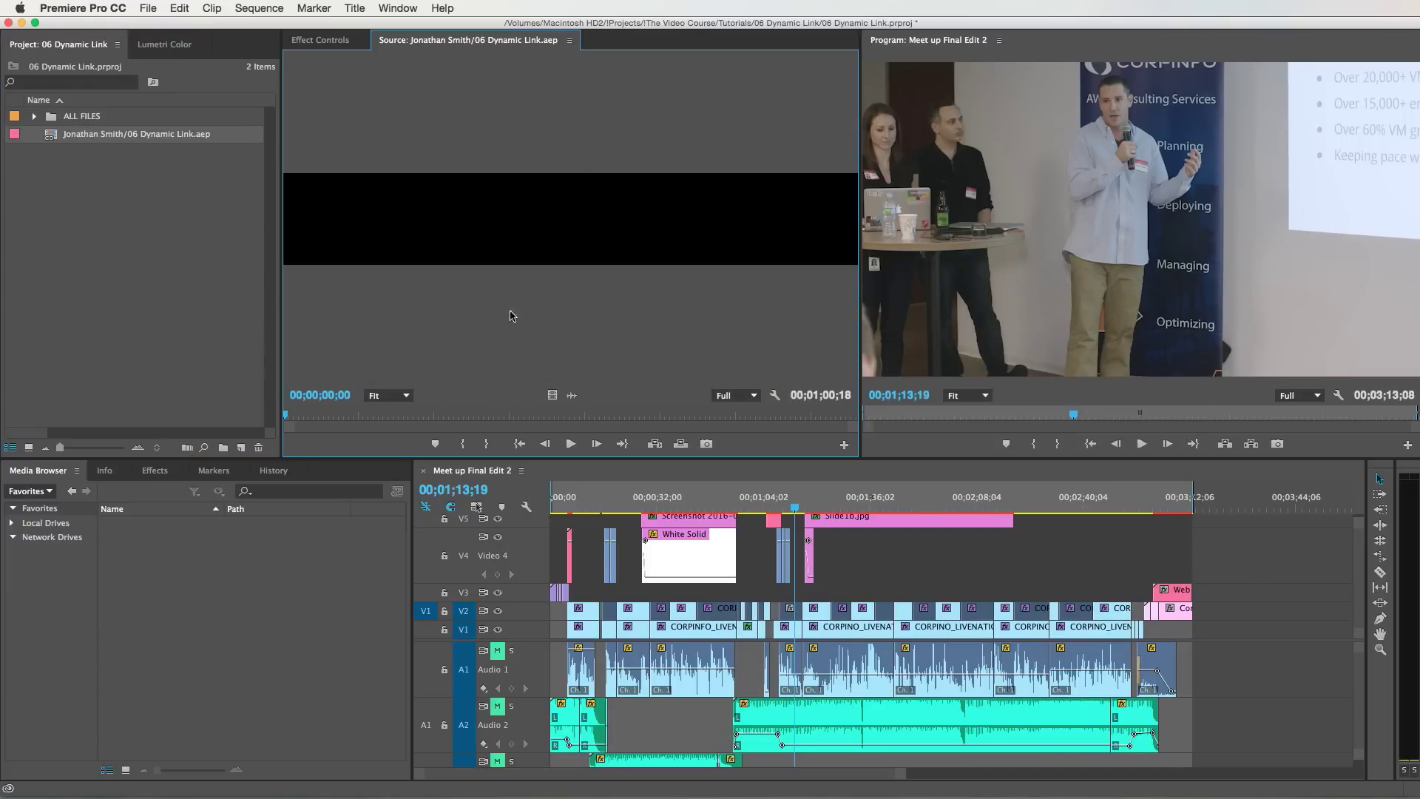
pyautogui.click(377, 418)
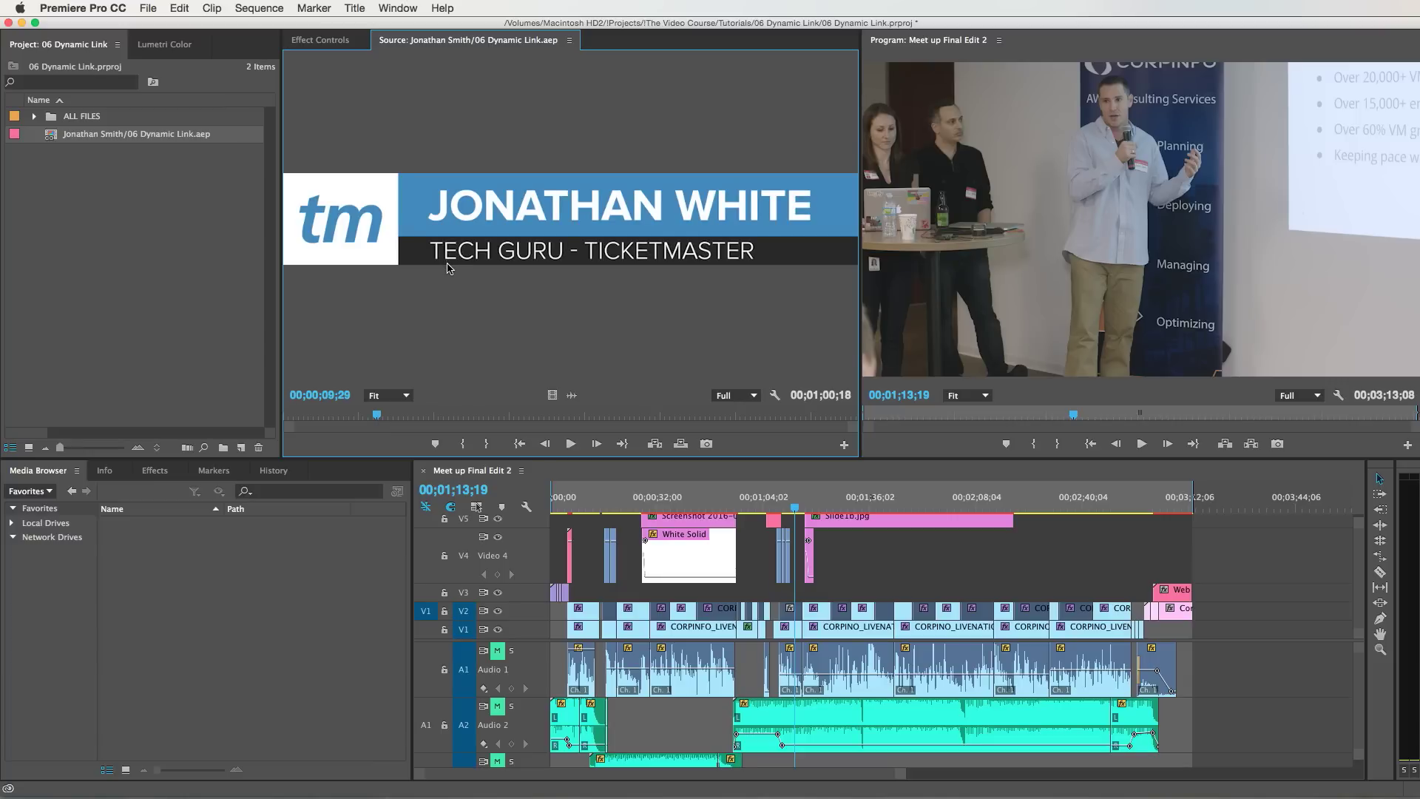
pyautogui.press('super+Tab')
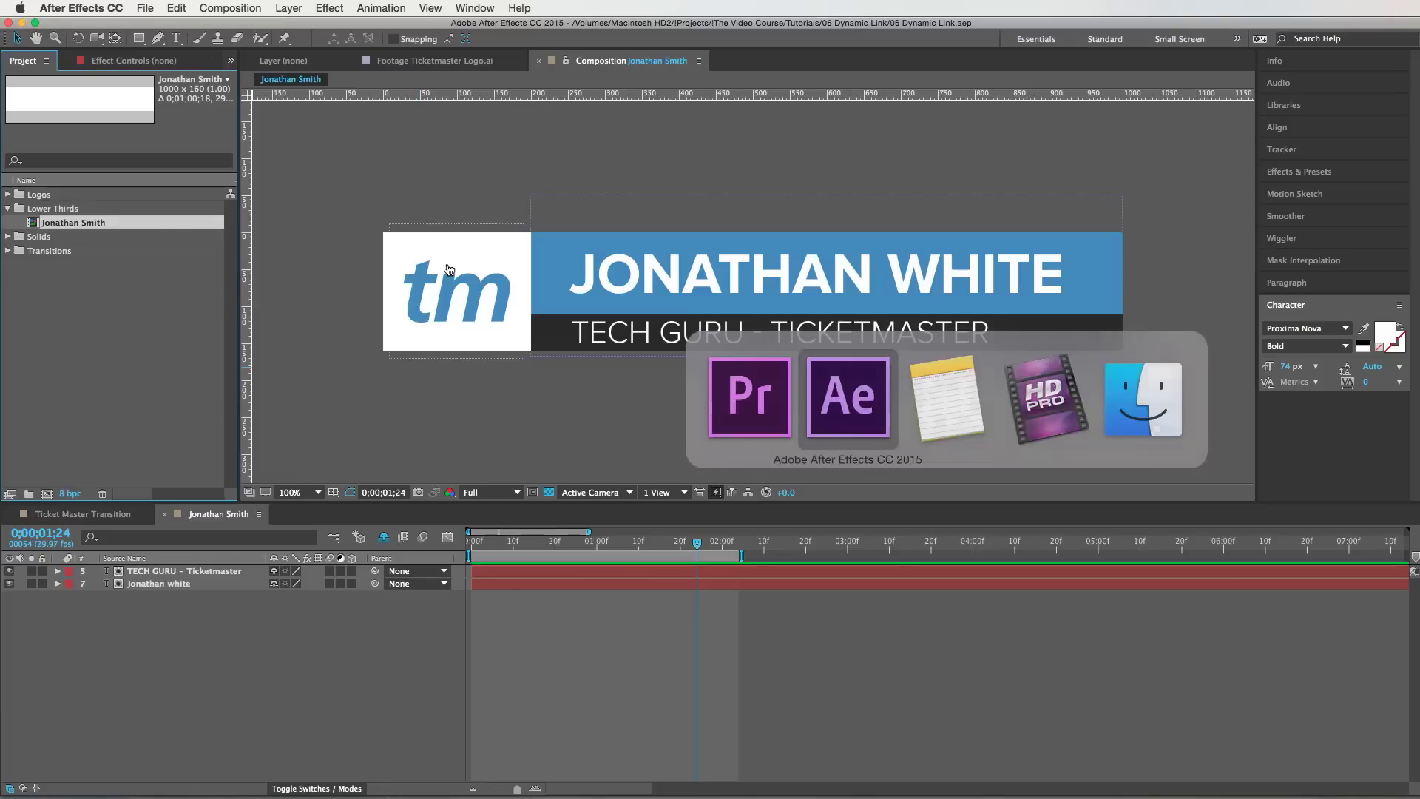
# - Deselect the Jonathan Smith comp in After Effects and return to Premiere Pro's JONATHAN WHITE preview
pyautogui.click(516, 436)
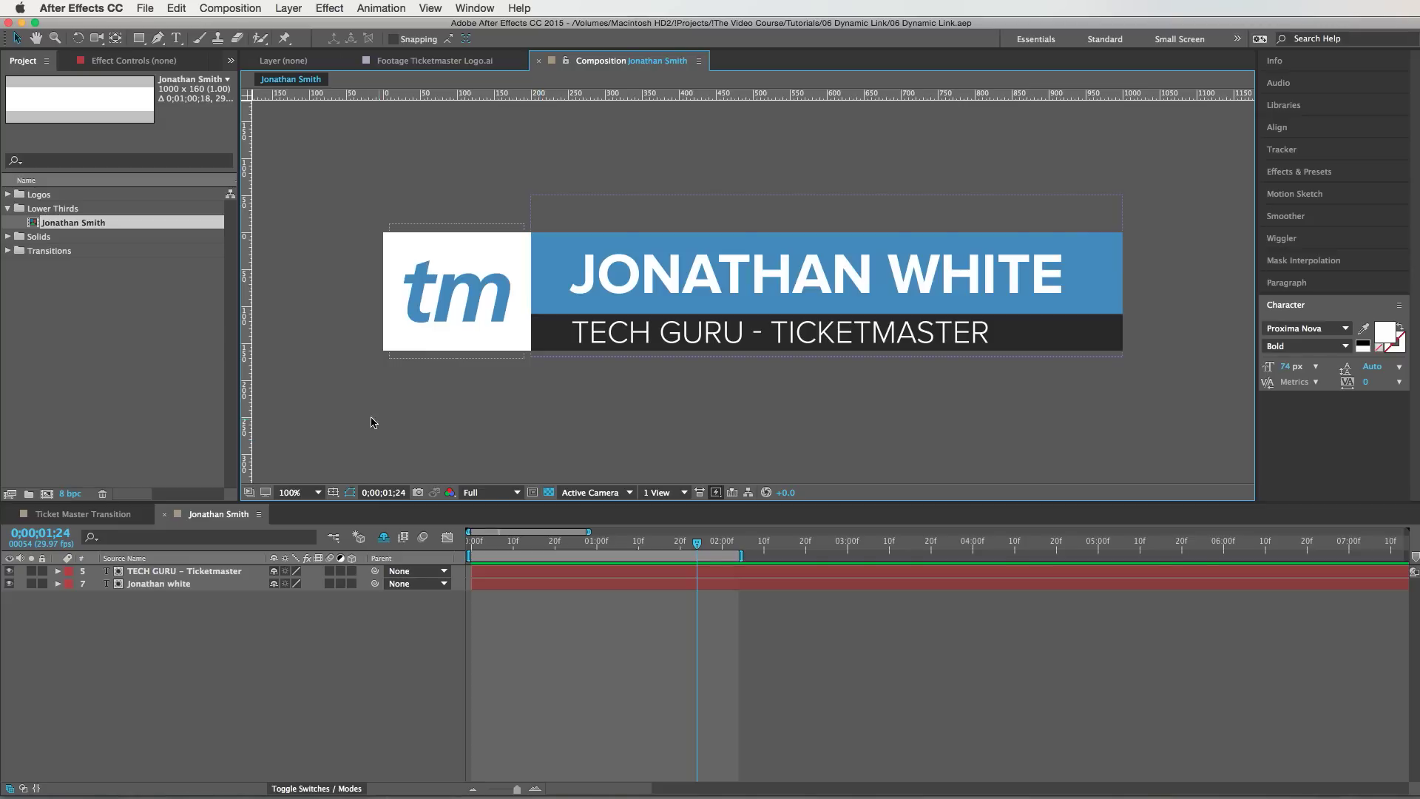
pyautogui.click(113, 363)
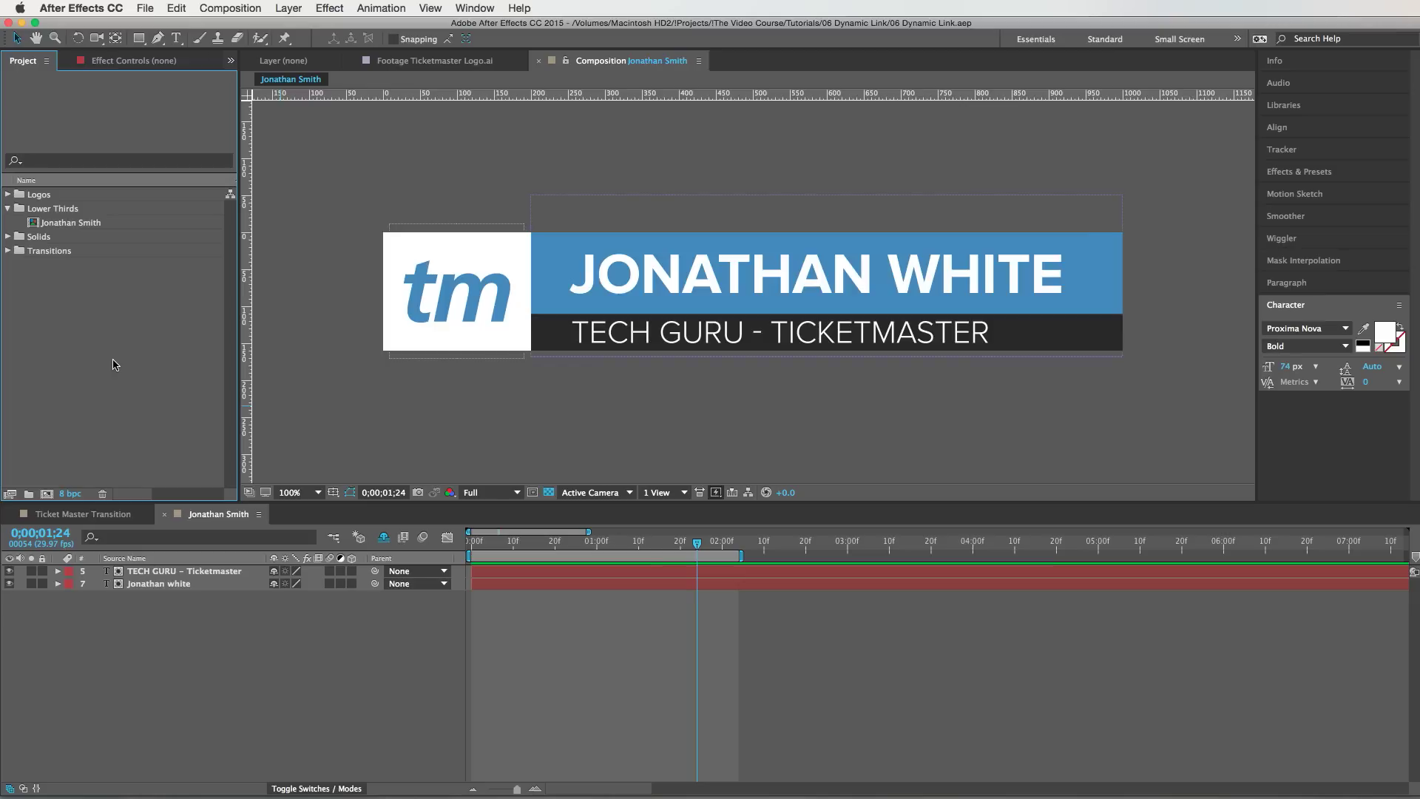
pyautogui.press('super+Tab')
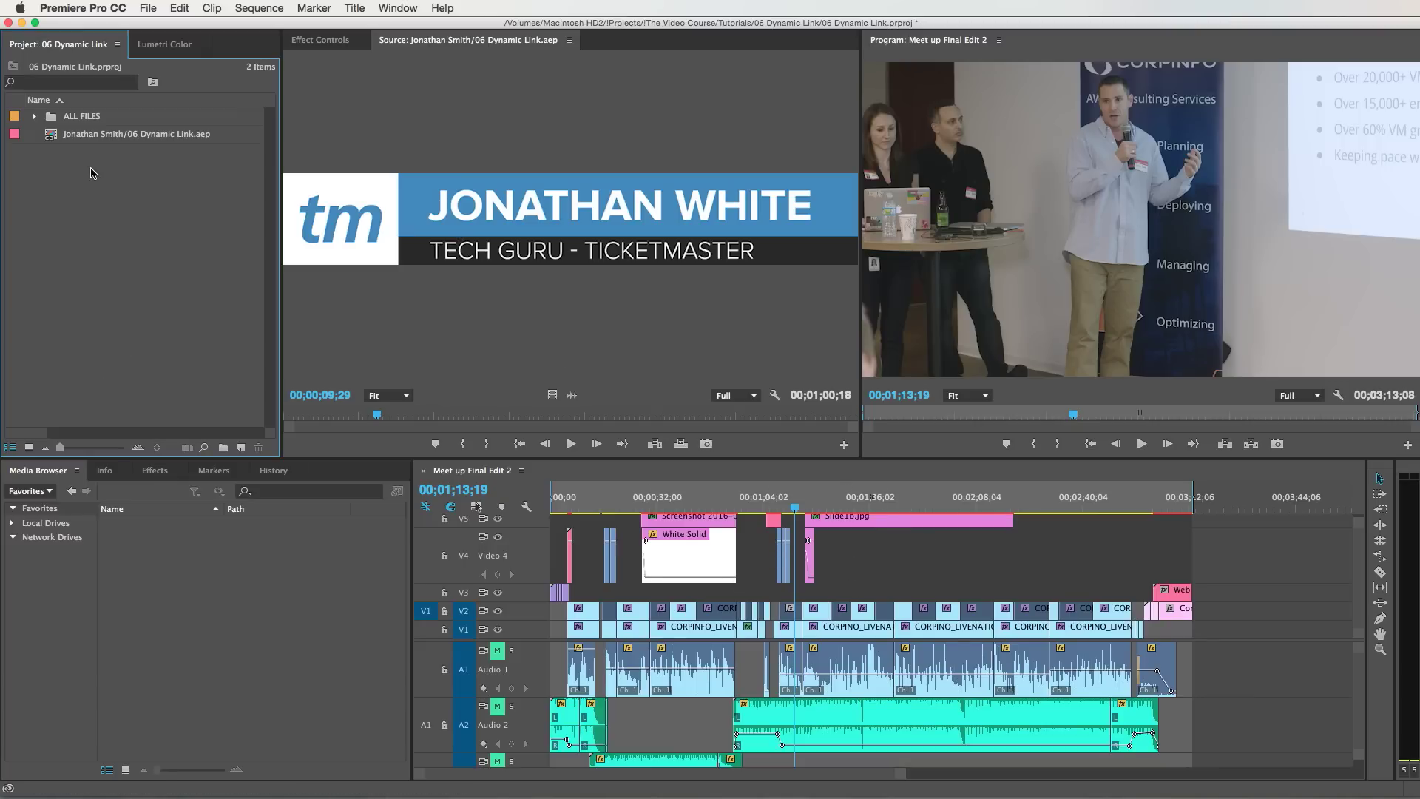
pyautogui.click(400, 208)
pyautogui.moveTo(552, 395); pyautogui.dragTo(769, 592)
pyautogui.press('z')
pyautogui.click(972, 591)
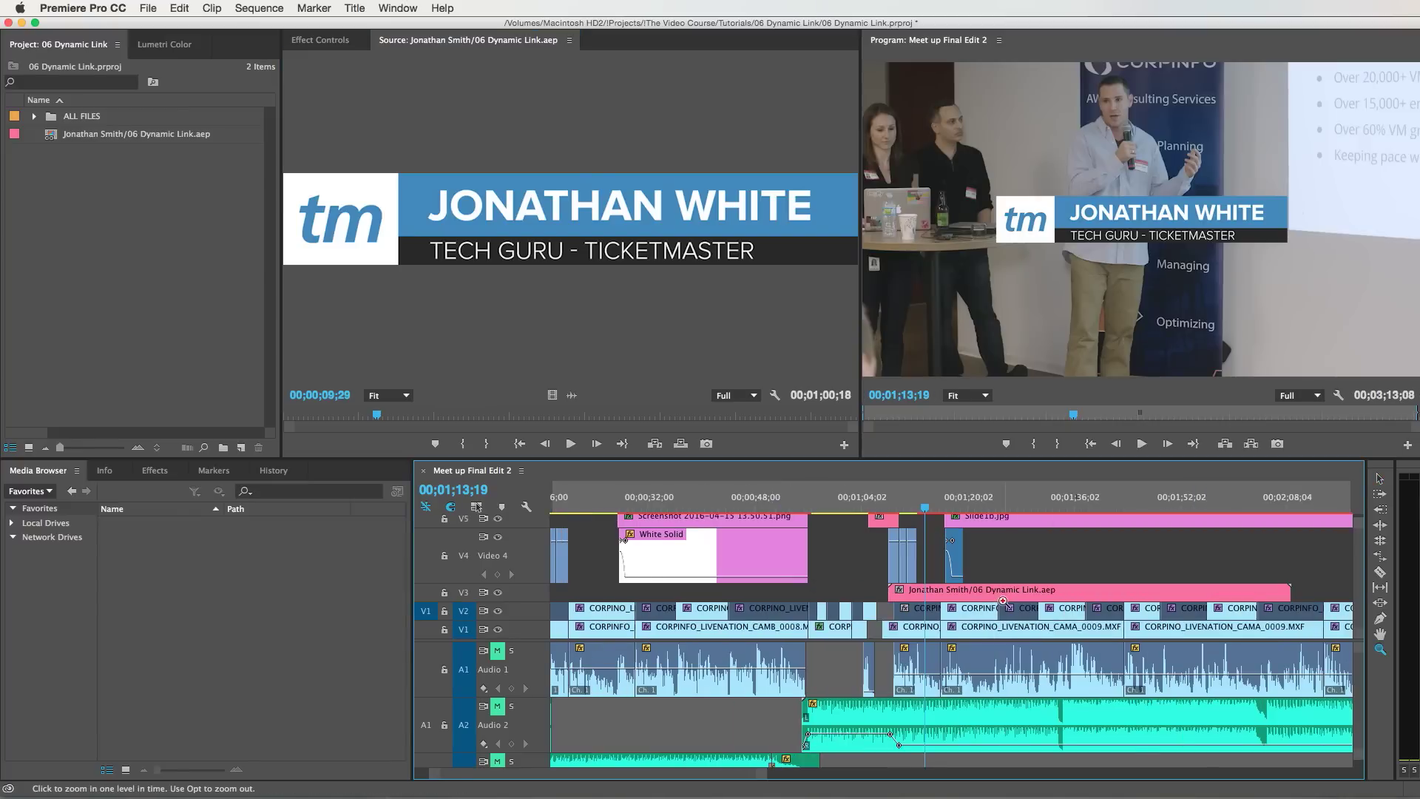
pyautogui.click(965, 587)
pyautogui.press('v')
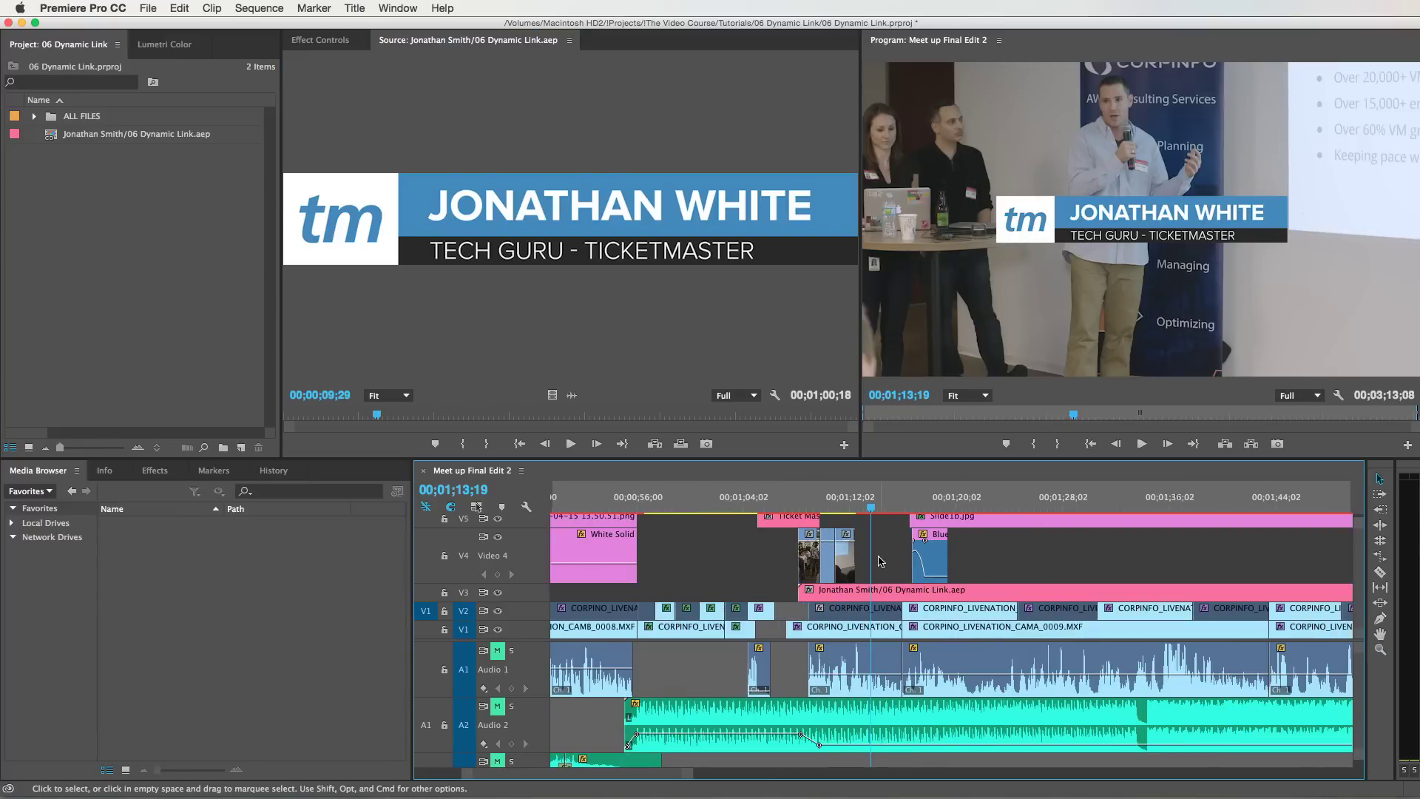
pyautogui.press('super+z')
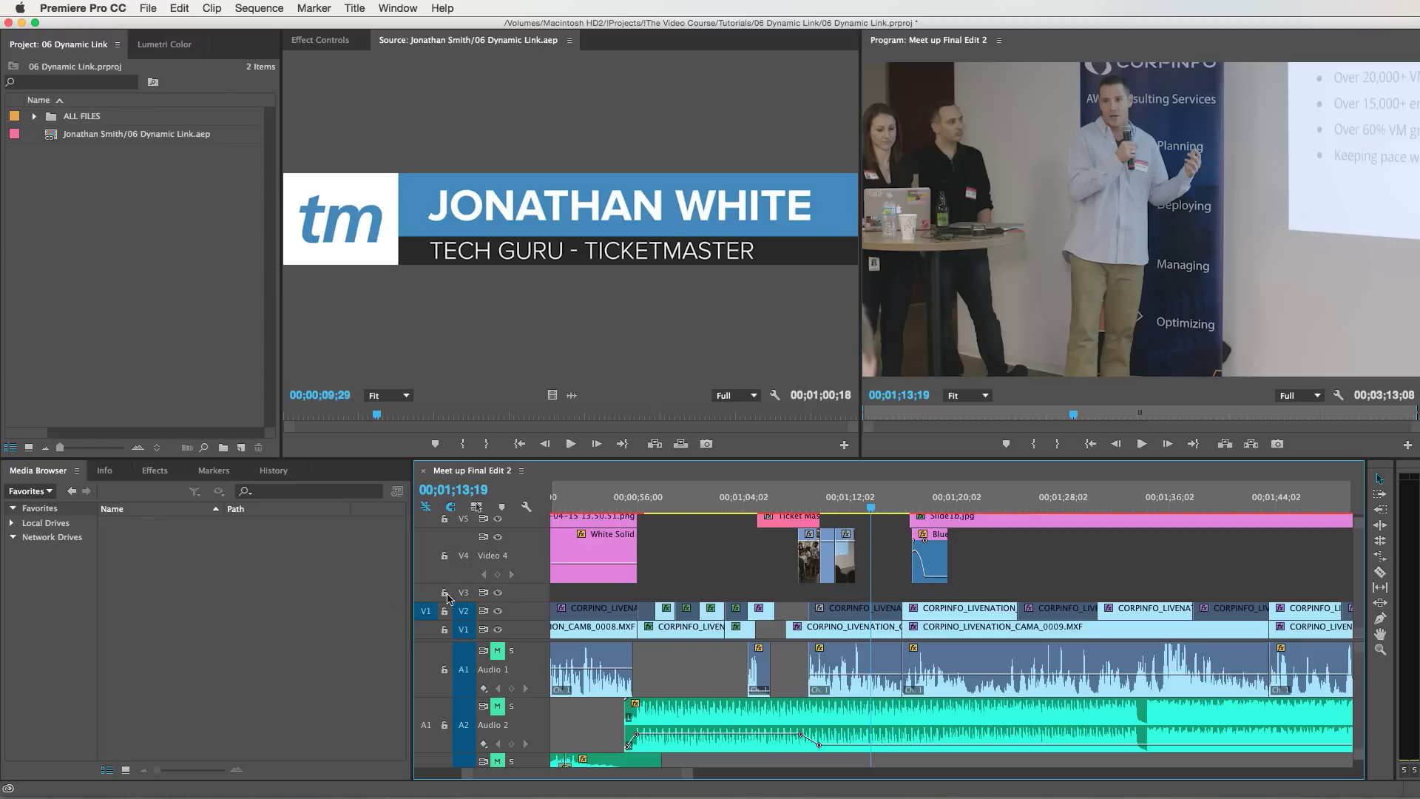
# - Browse the Media Browser to the Lower Thirds folder inside 06 Dynamic Link.aep
pyautogui.click(381, 588)
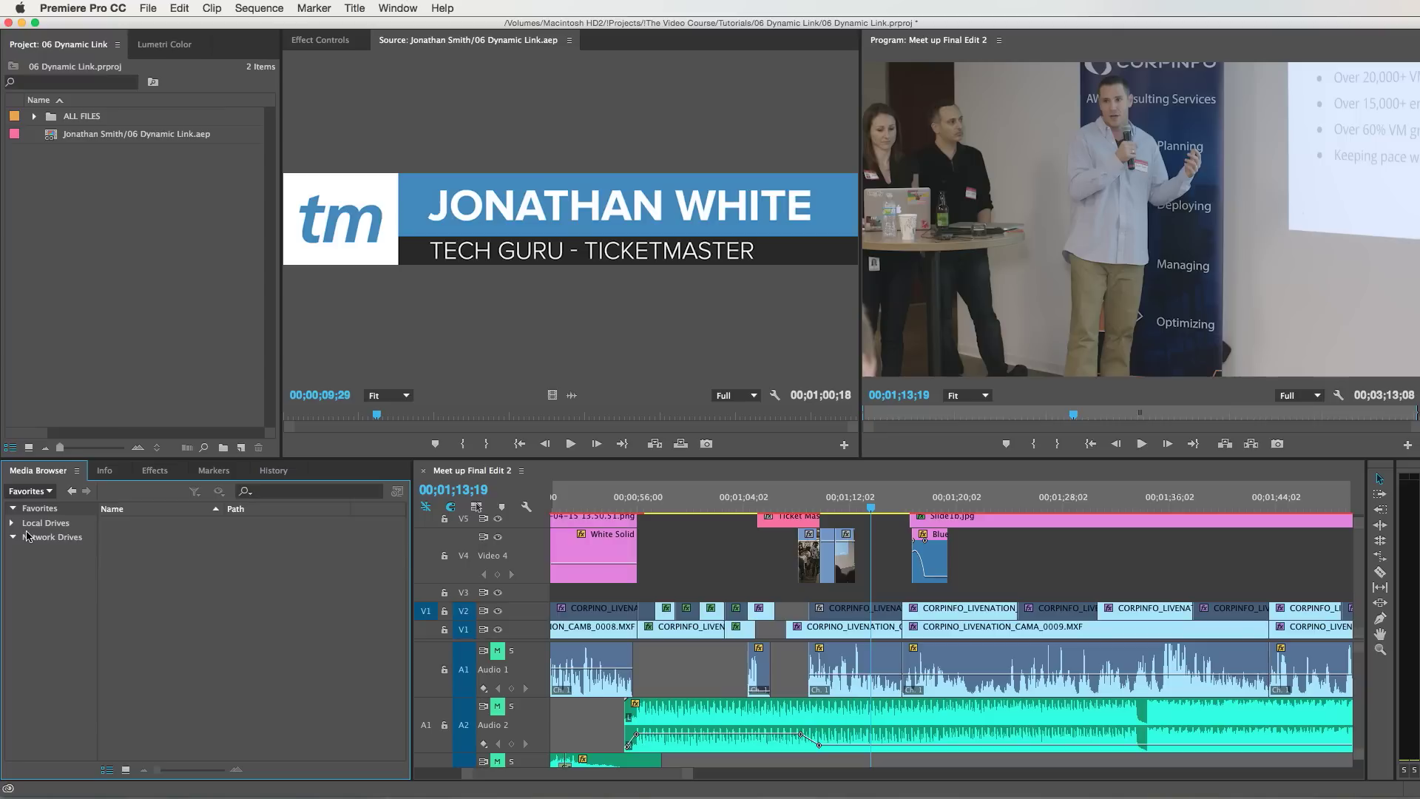
pyautogui.click(13, 528)
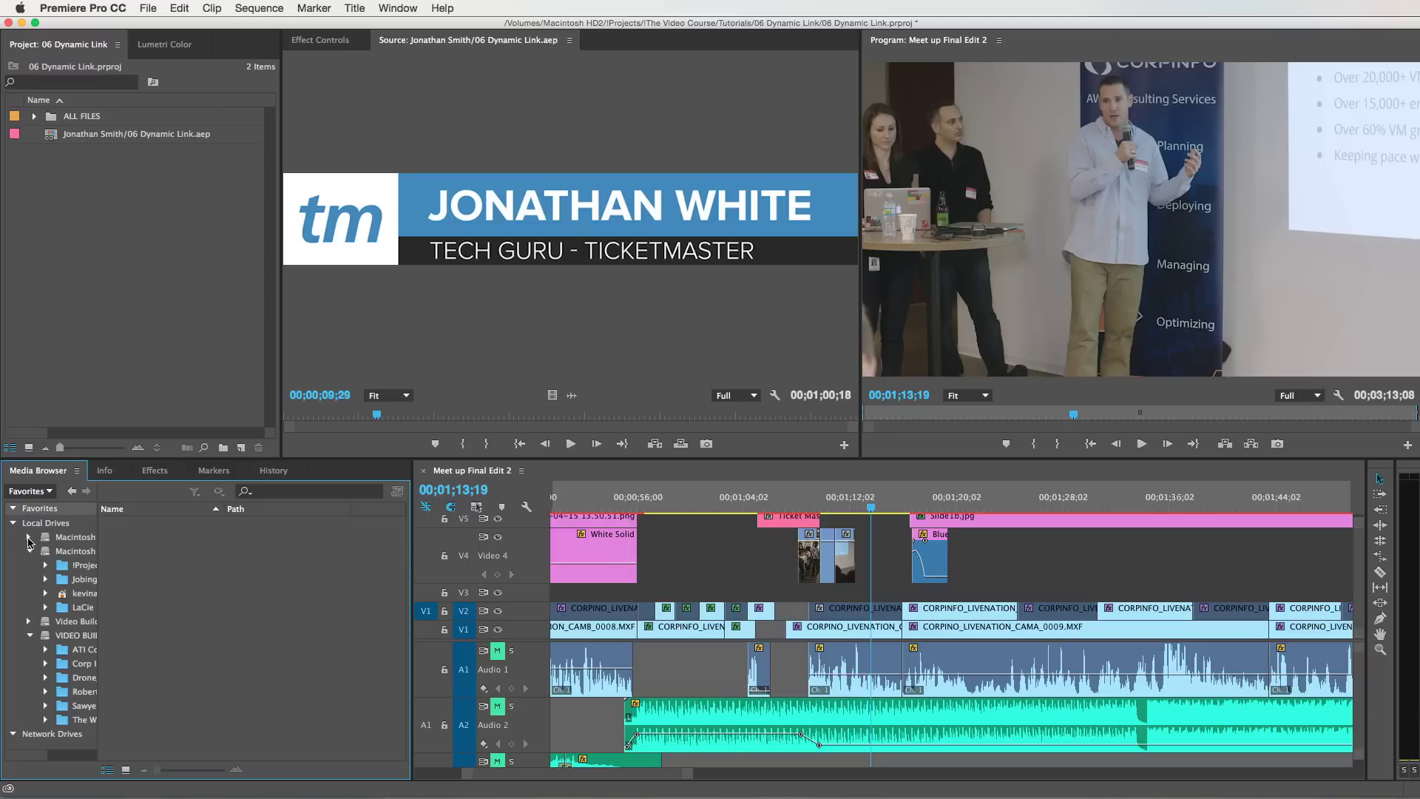
pyautogui.click(65, 567)
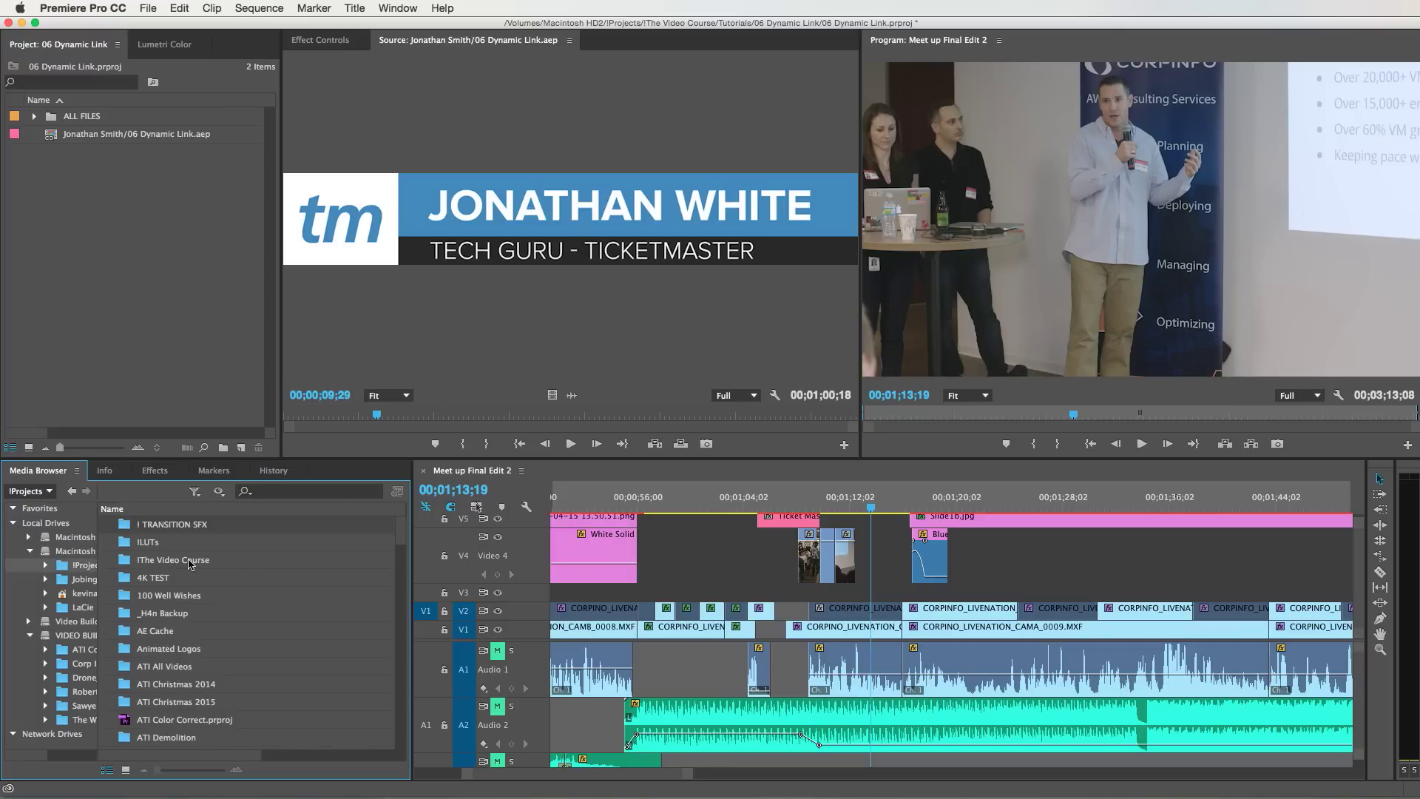
pyautogui.doubleClick(190, 564)
pyautogui.doubleClick(172, 596)
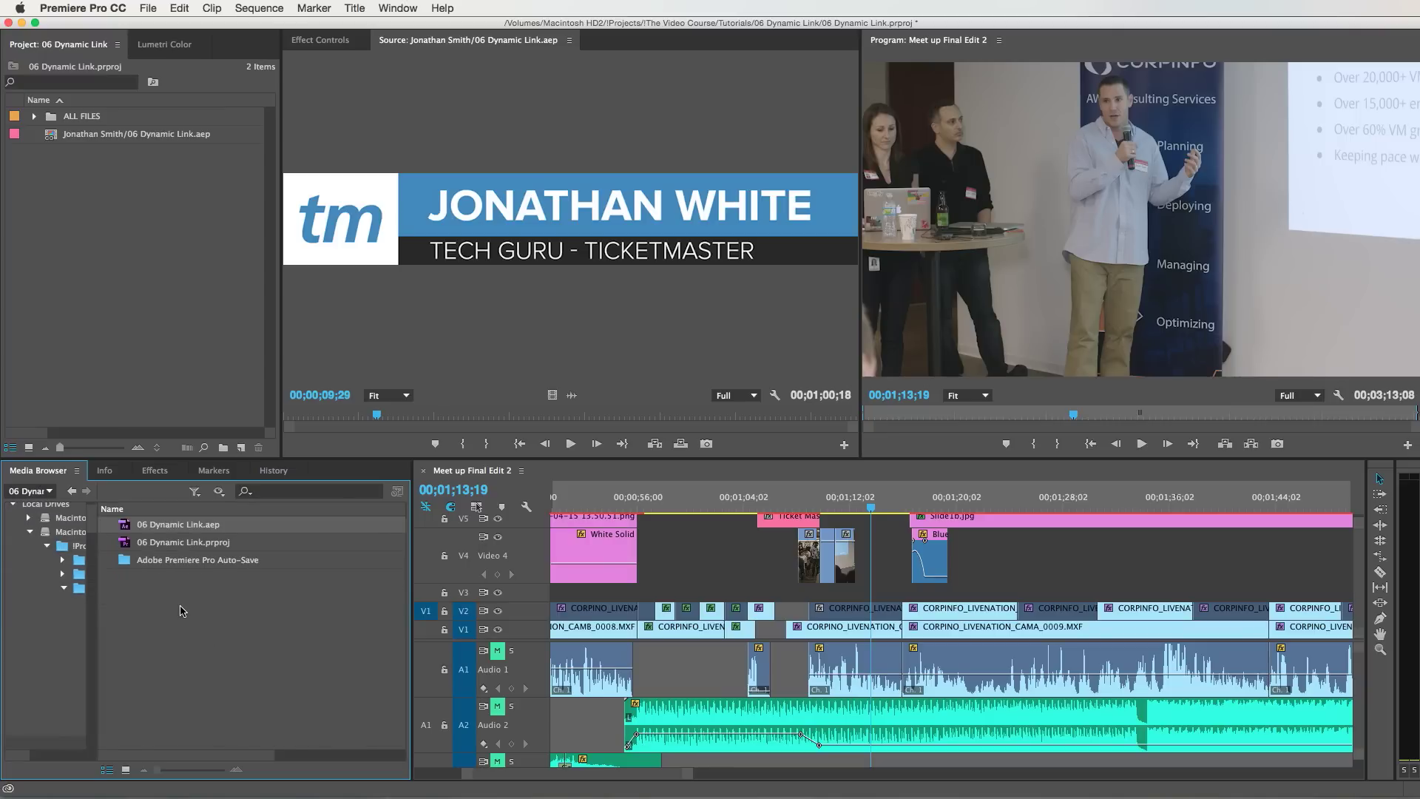
pyautogui.doubleClick(169, 528)
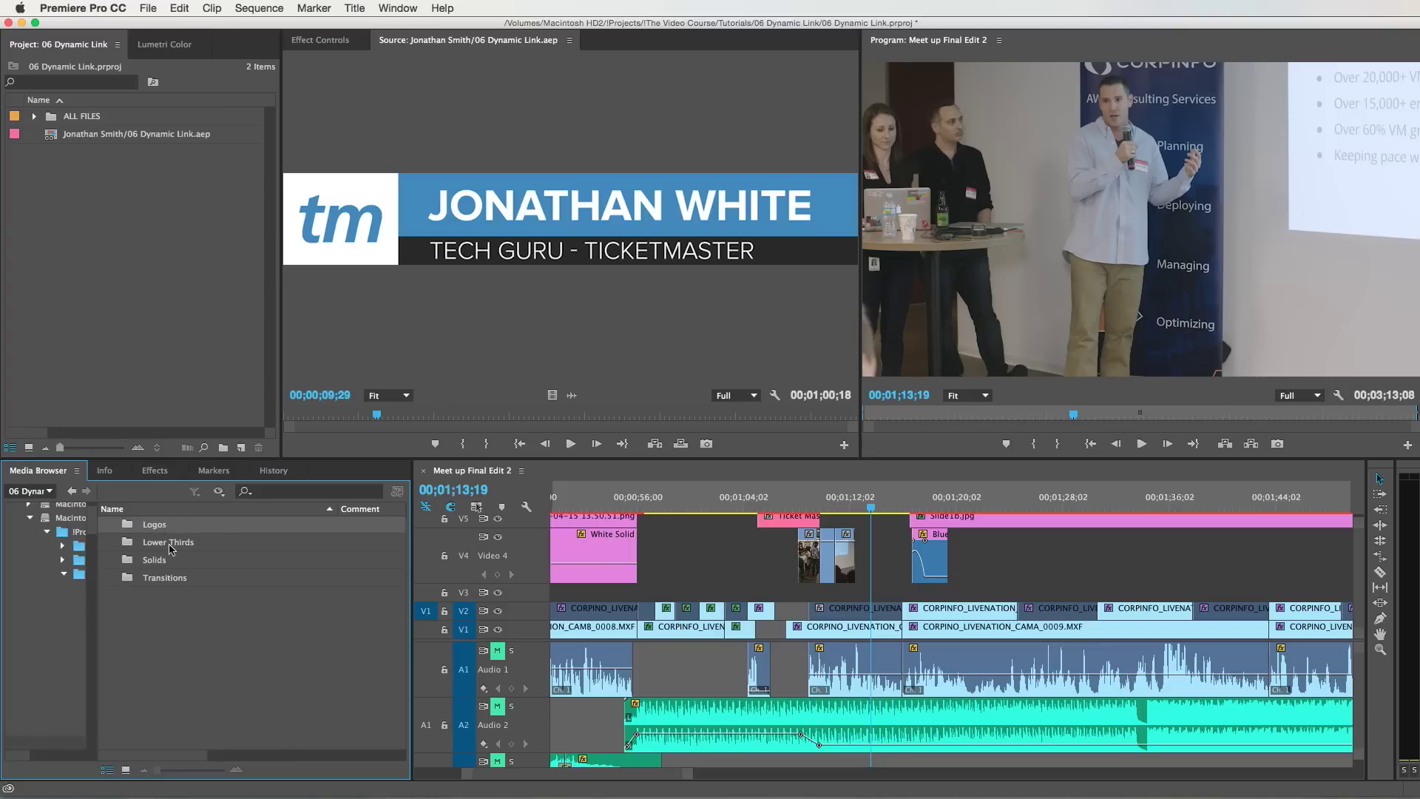
pyautogui.doubleClick(132, 545)
# - Import the Jonathan Smith composition, then delete the duplicate composition item it created
pyautogui.click(160, 525)
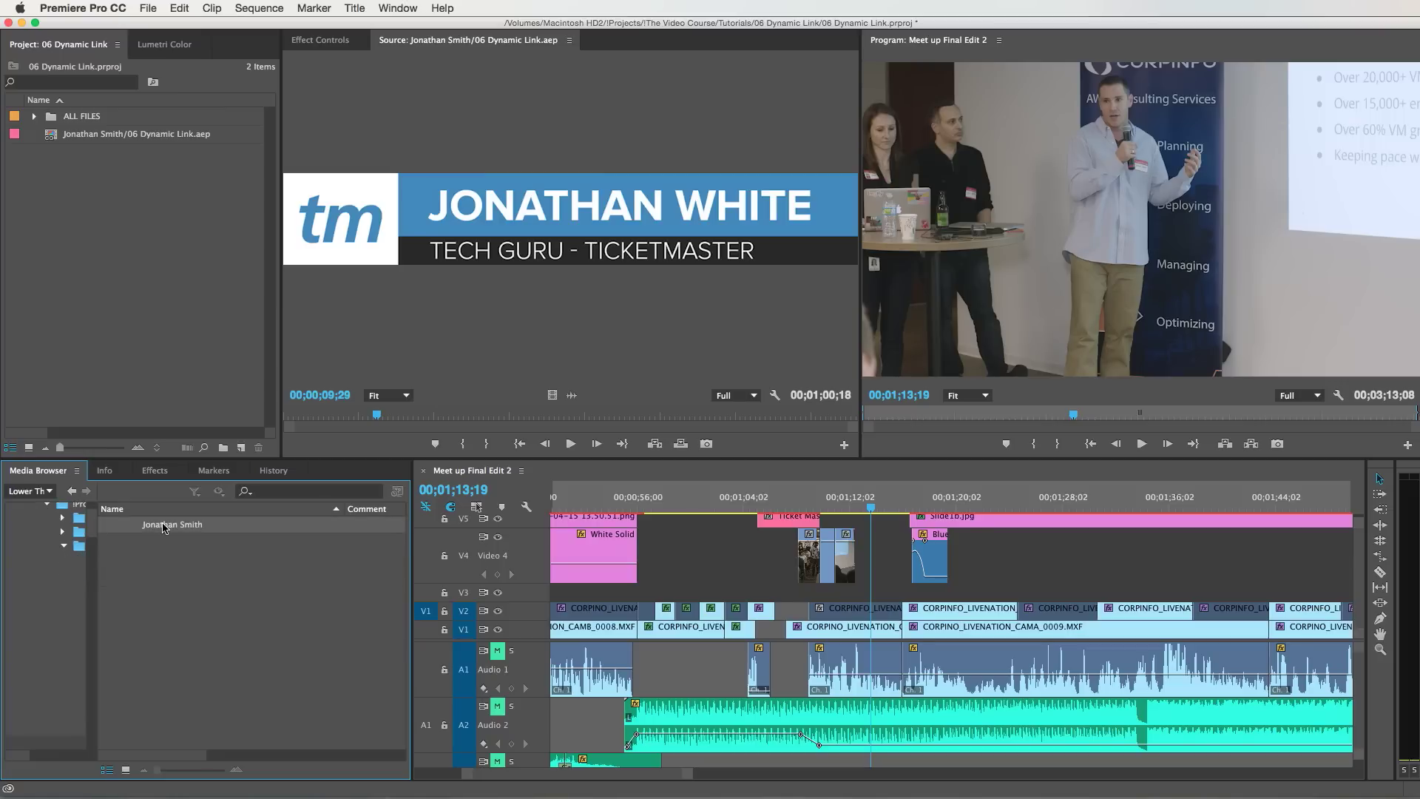
pyautogui.rightClick(189, 529)
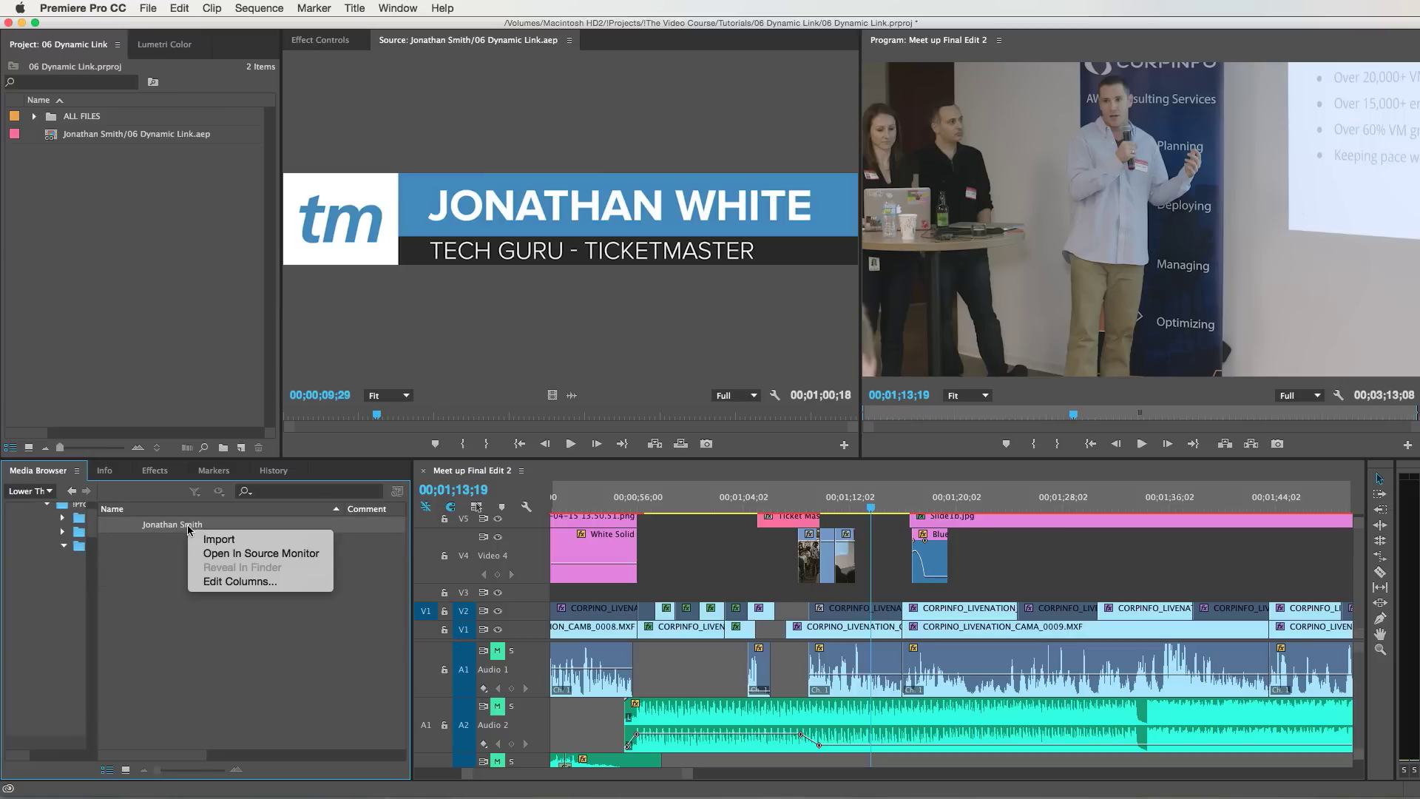
pyautogui.click(220, 539)
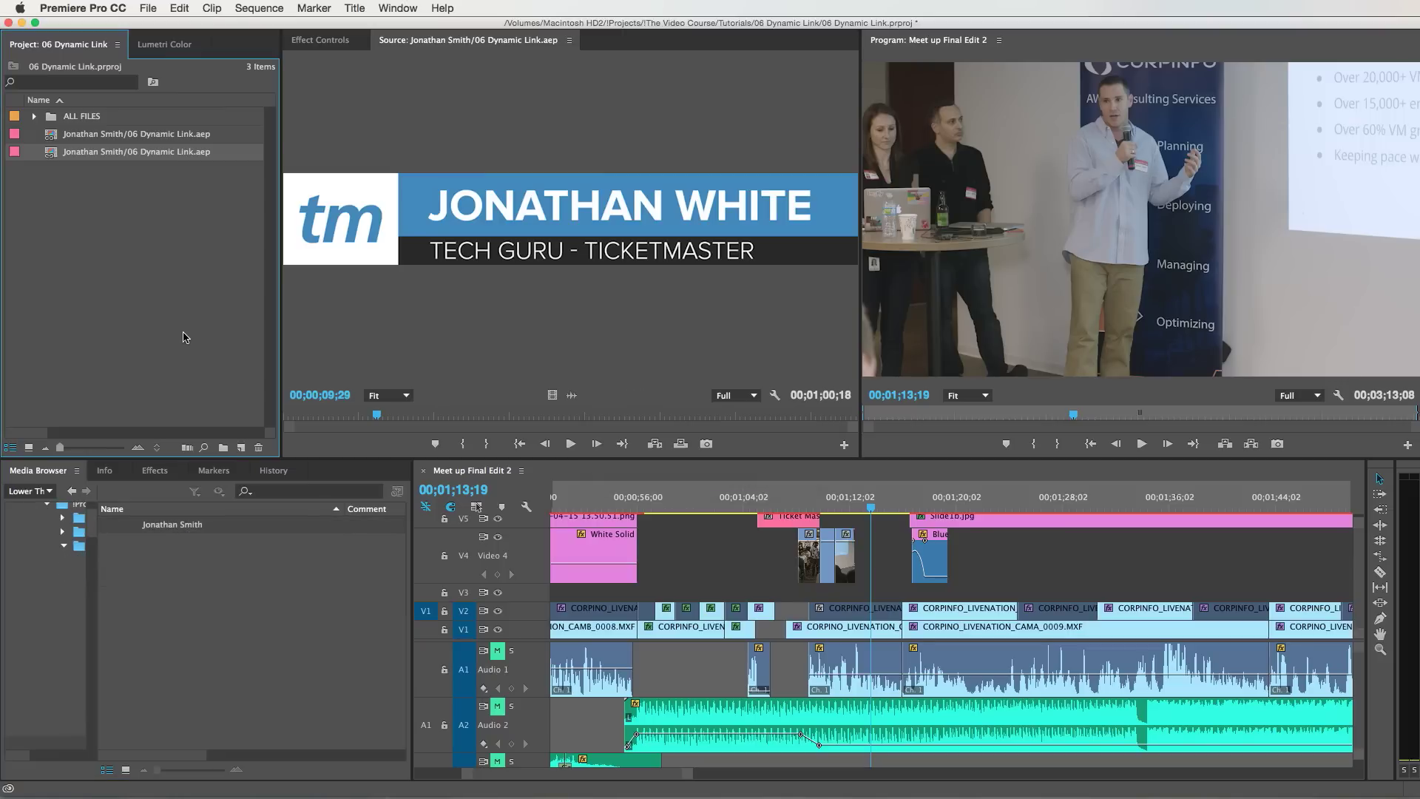
pyautogui.click(53, 137)
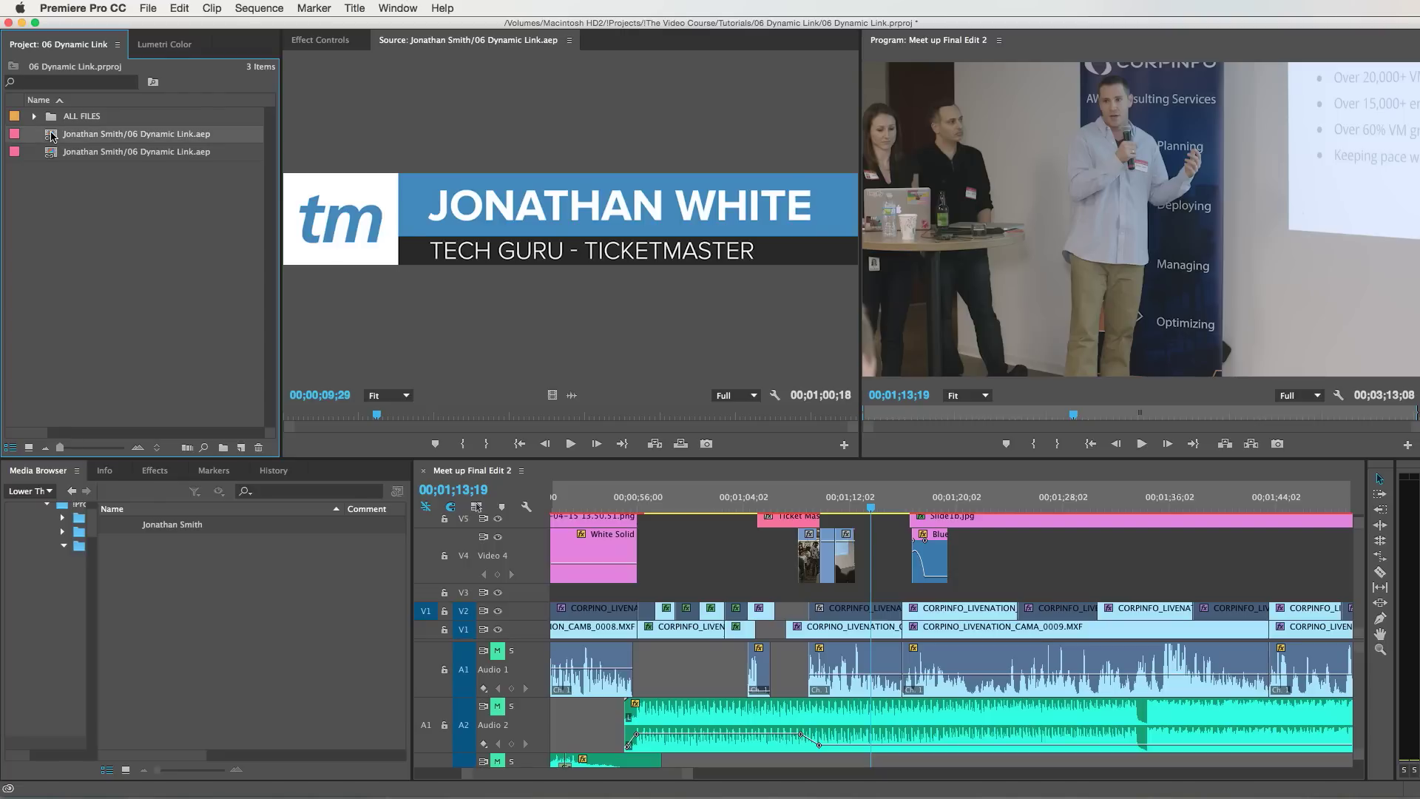
pyautogui.press('Delete')
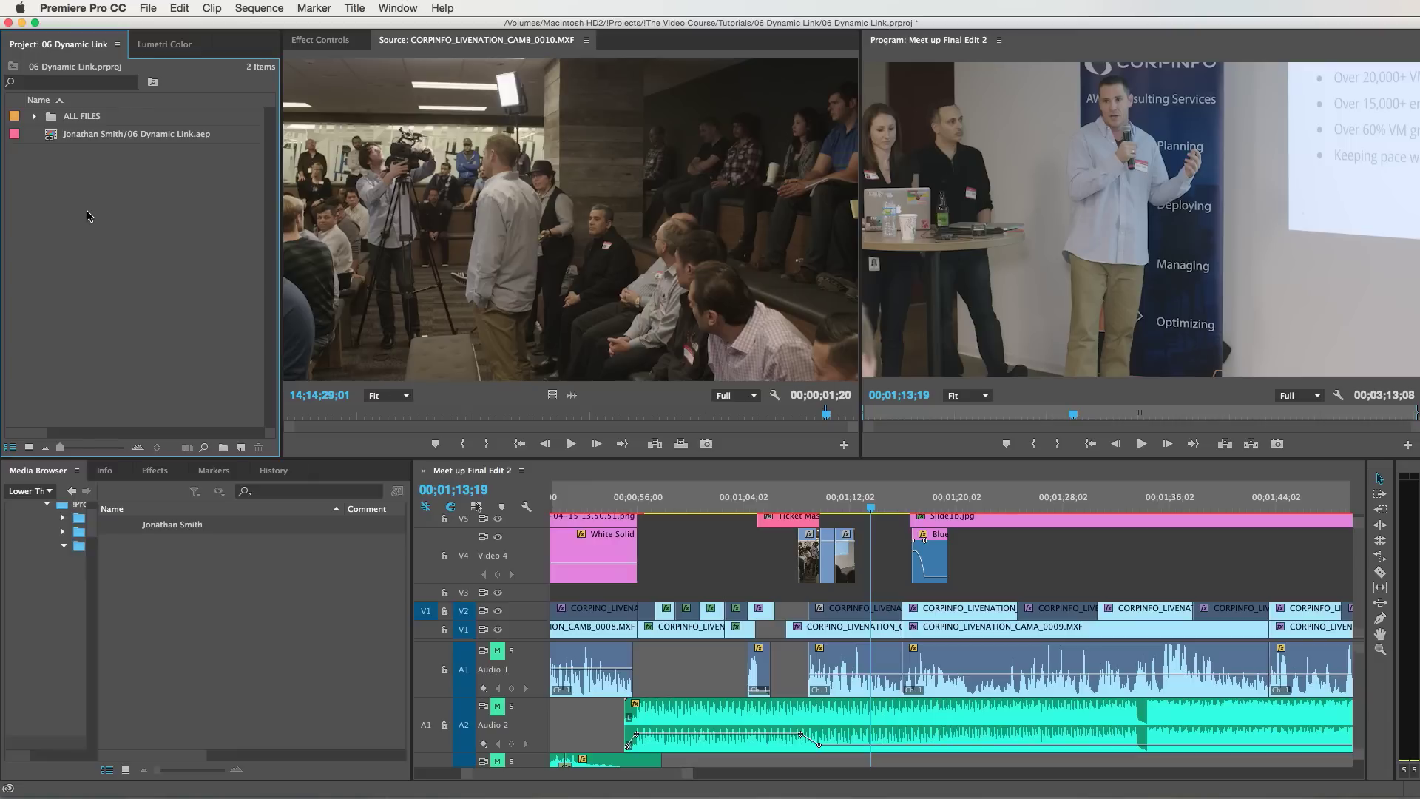
# - Place the Jonathan Smith lower third on track V3 at the playhead, then switch to After Effects
pyautogui.moveTo(111, 134); pyautogui.dragTo(909, 594)
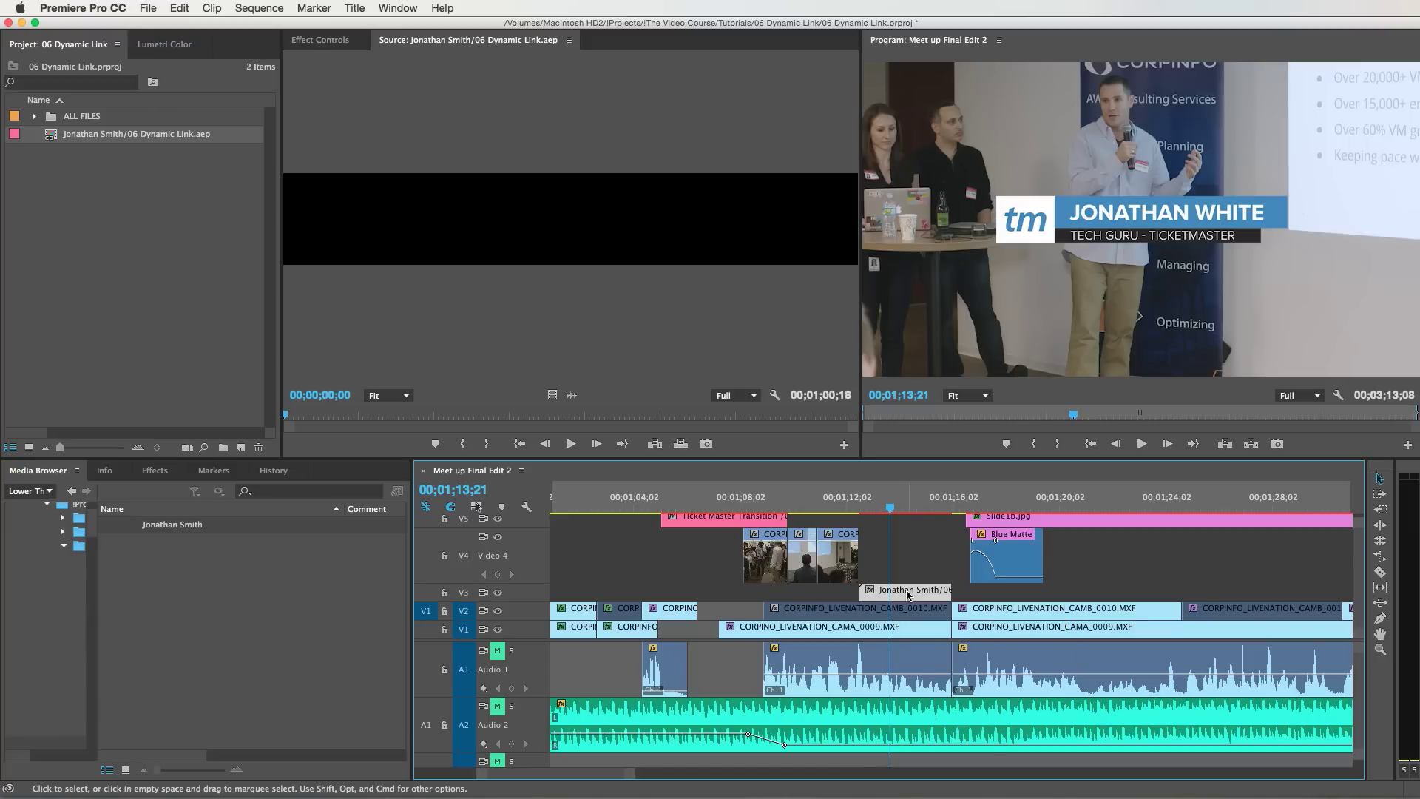
pyautogui.press('super+Tab')
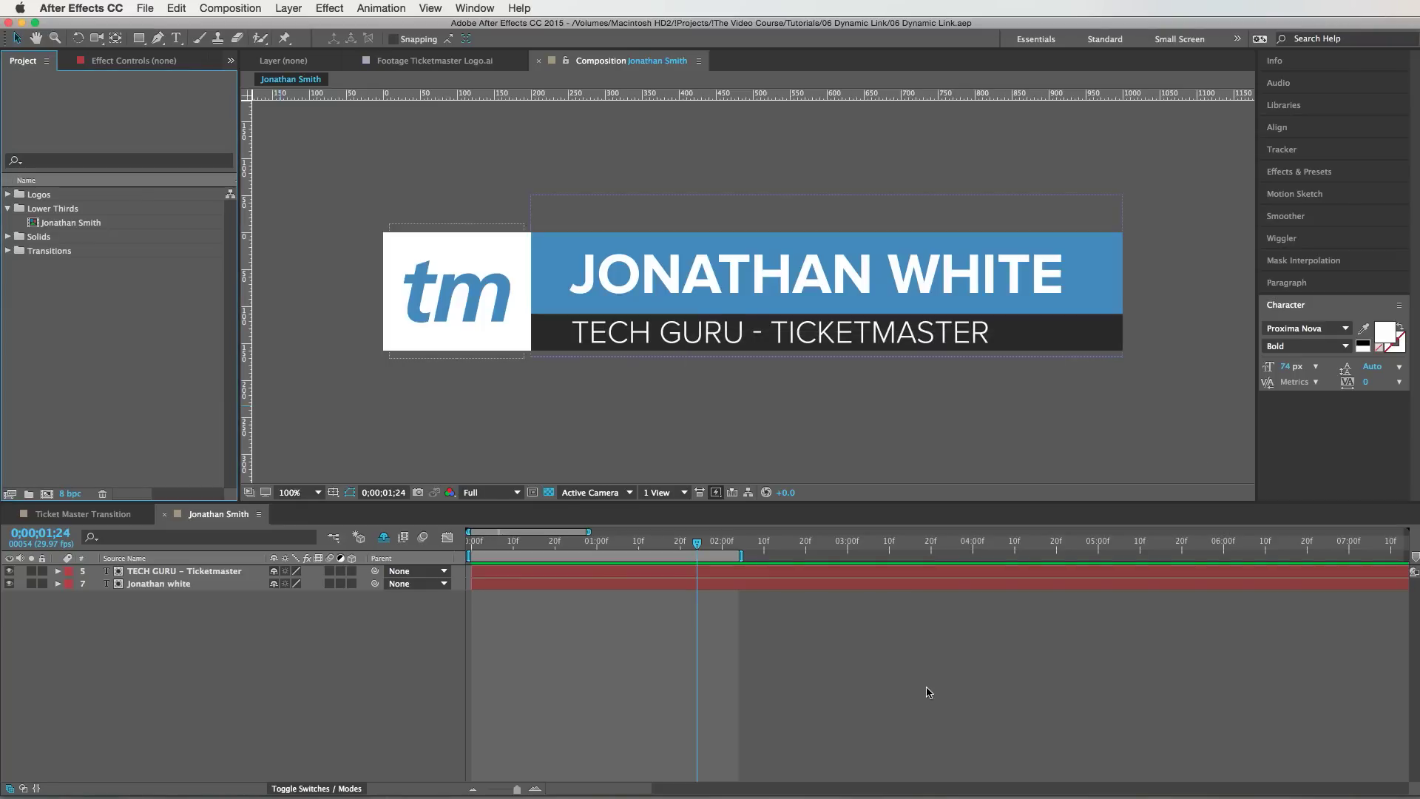
# - Replace TECH GURU with IT WIZARD in the subtitle text layer, then return to Premiere Pro
pyautogui.click(178, 584)
pyautogui.doubleClick(178, 584)
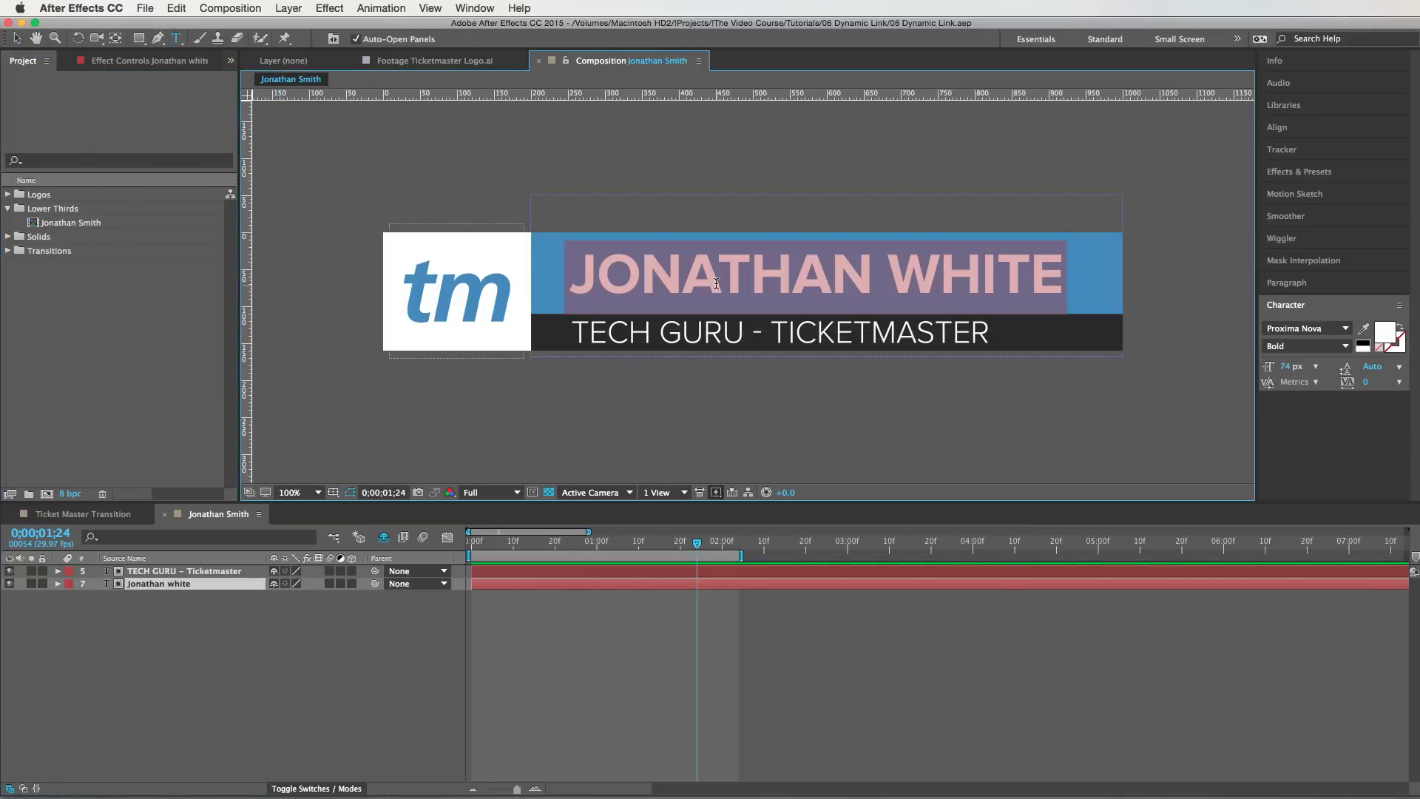
pyautogui.click(717, 281)
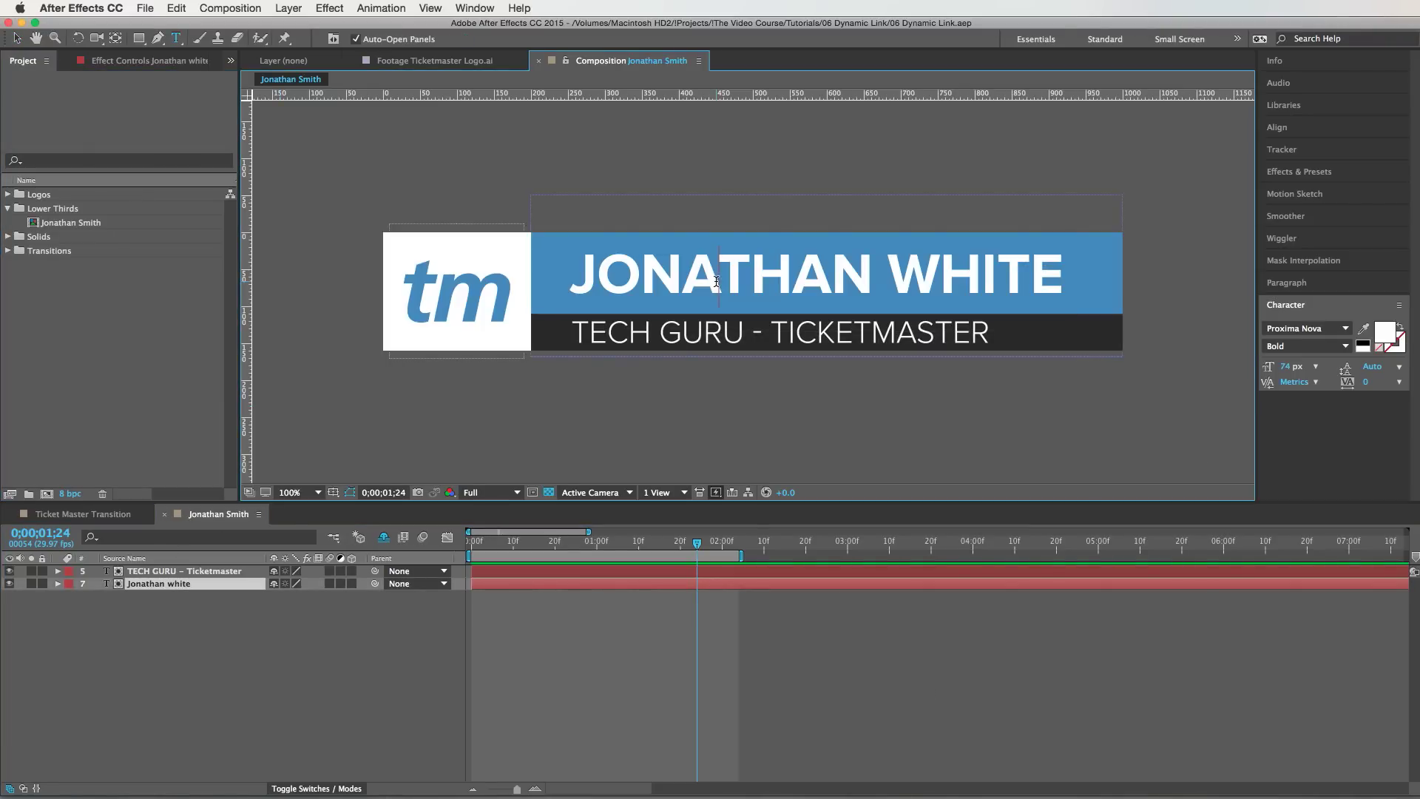
pyautogui.doubleClick(177, 571)
pyautogui.click(720, 331)
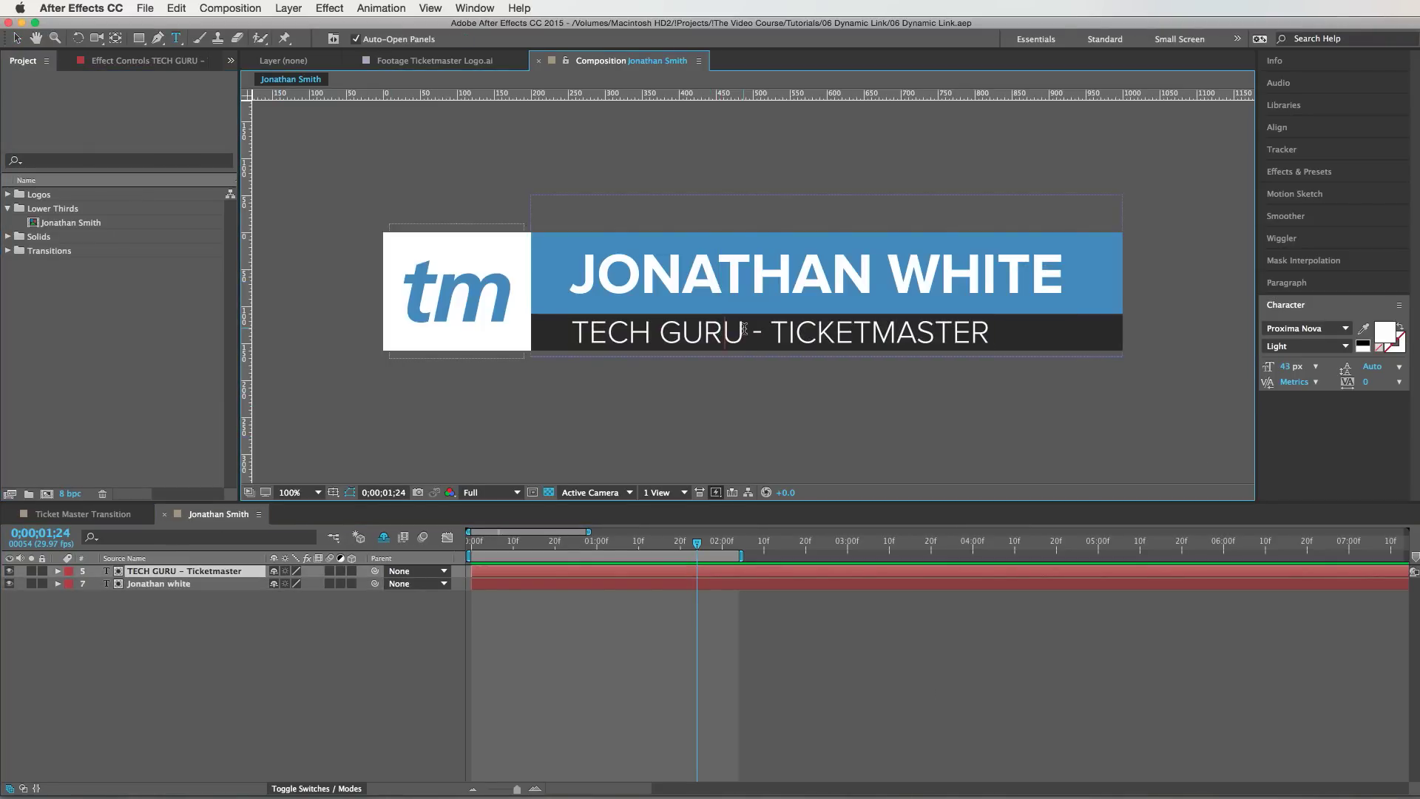
pyautogui.moveTo(745, 330); pyautogui.dragTo(564, 326)
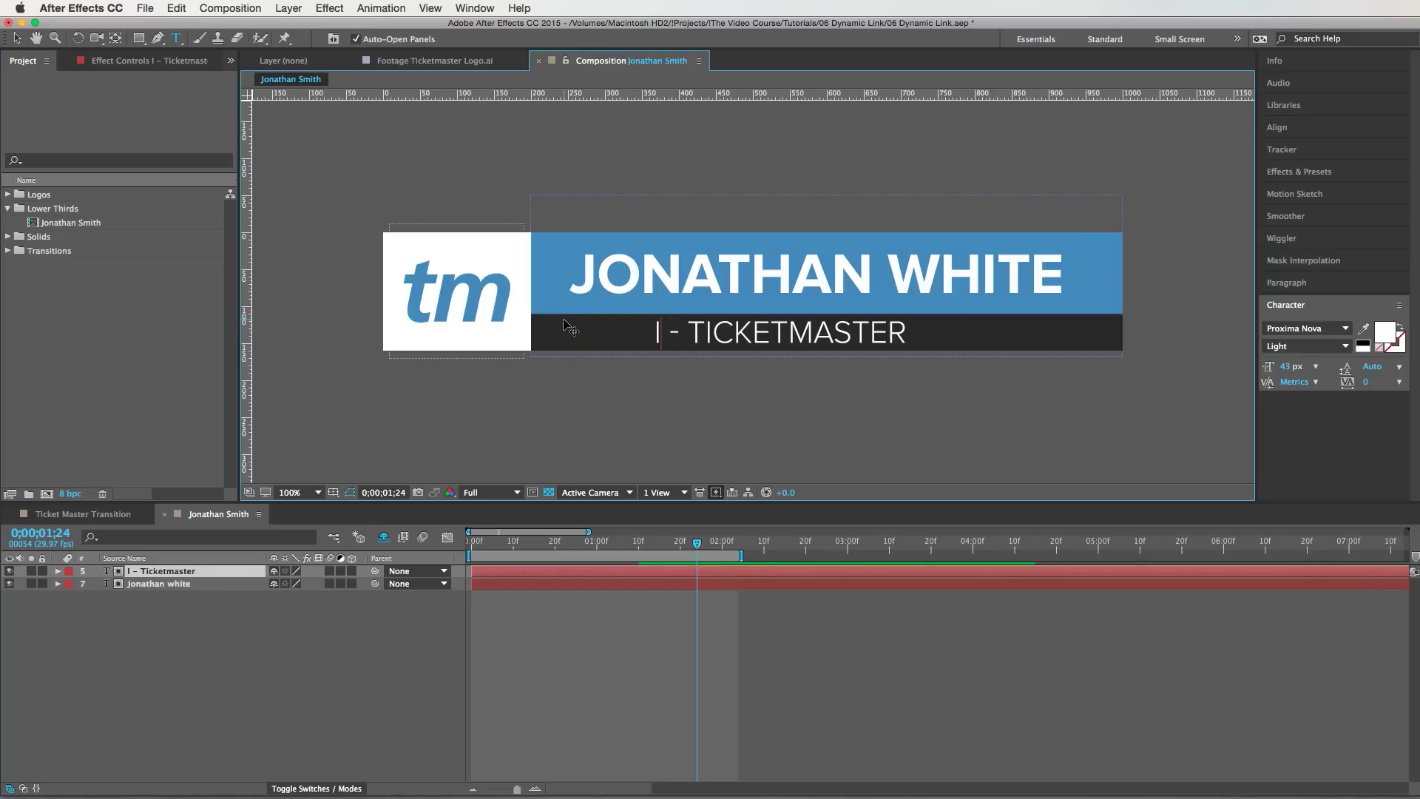
pyautogui.write('T WIZARD')
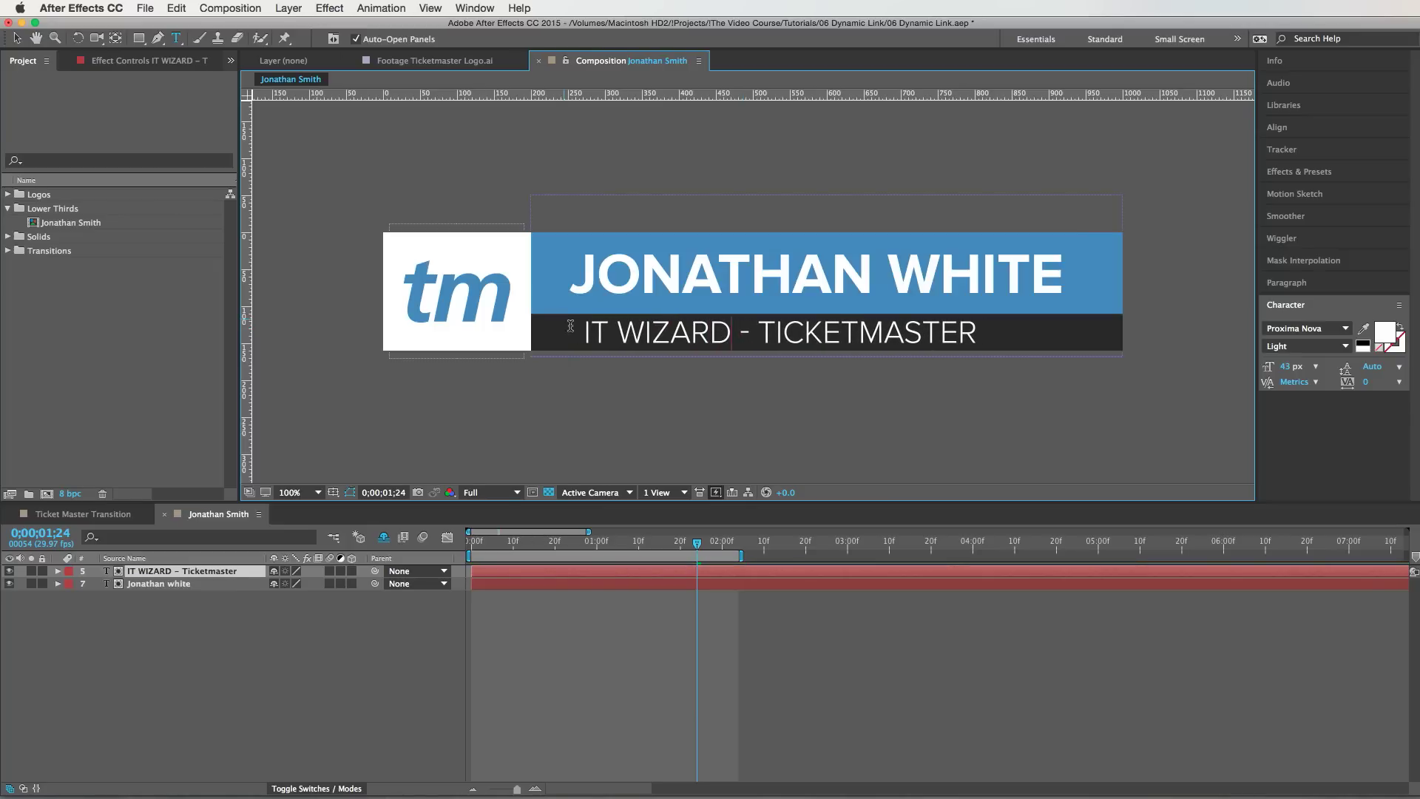
pyautogui.click(1008, 723)
pyautogui.press('super+Tab')
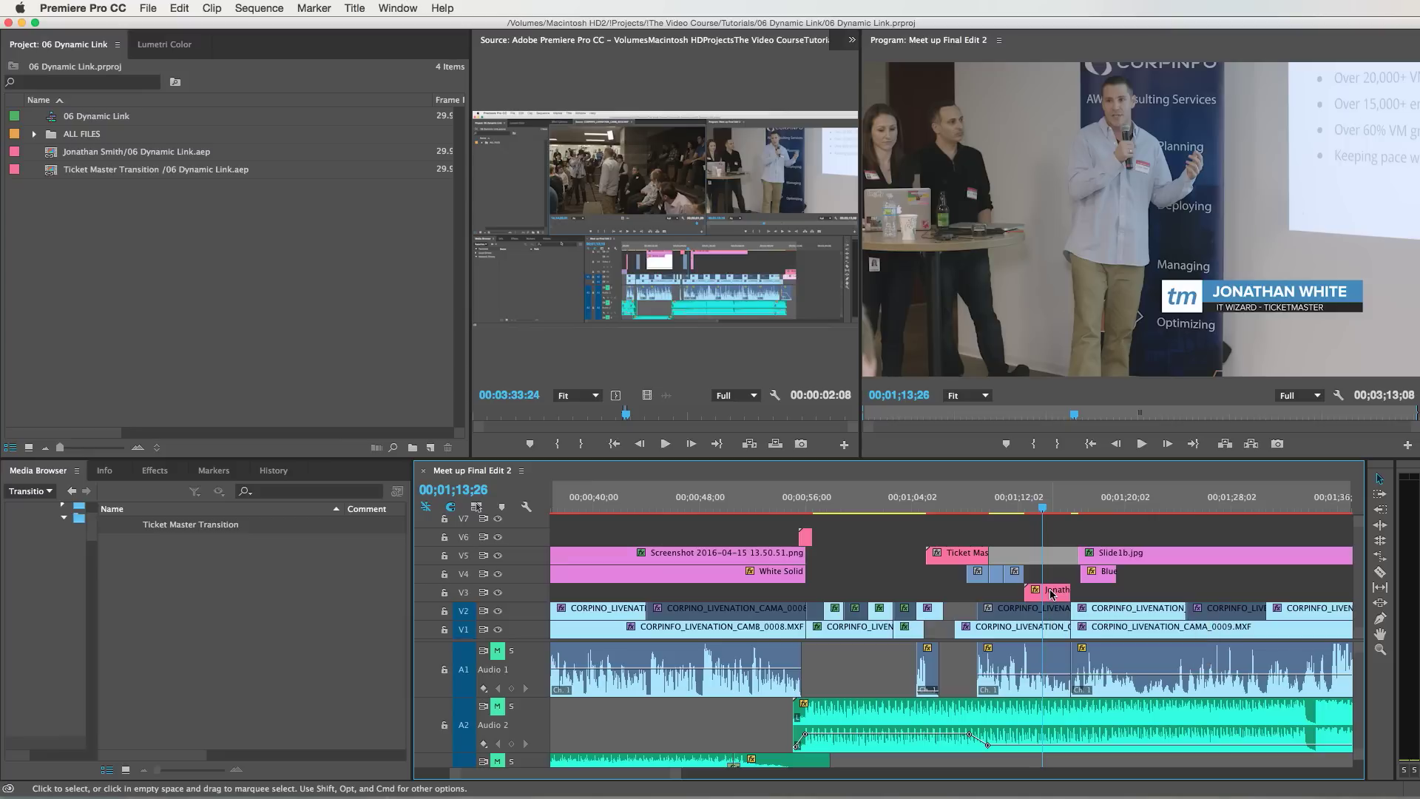
pyautogui.rightClick(1052, 594)
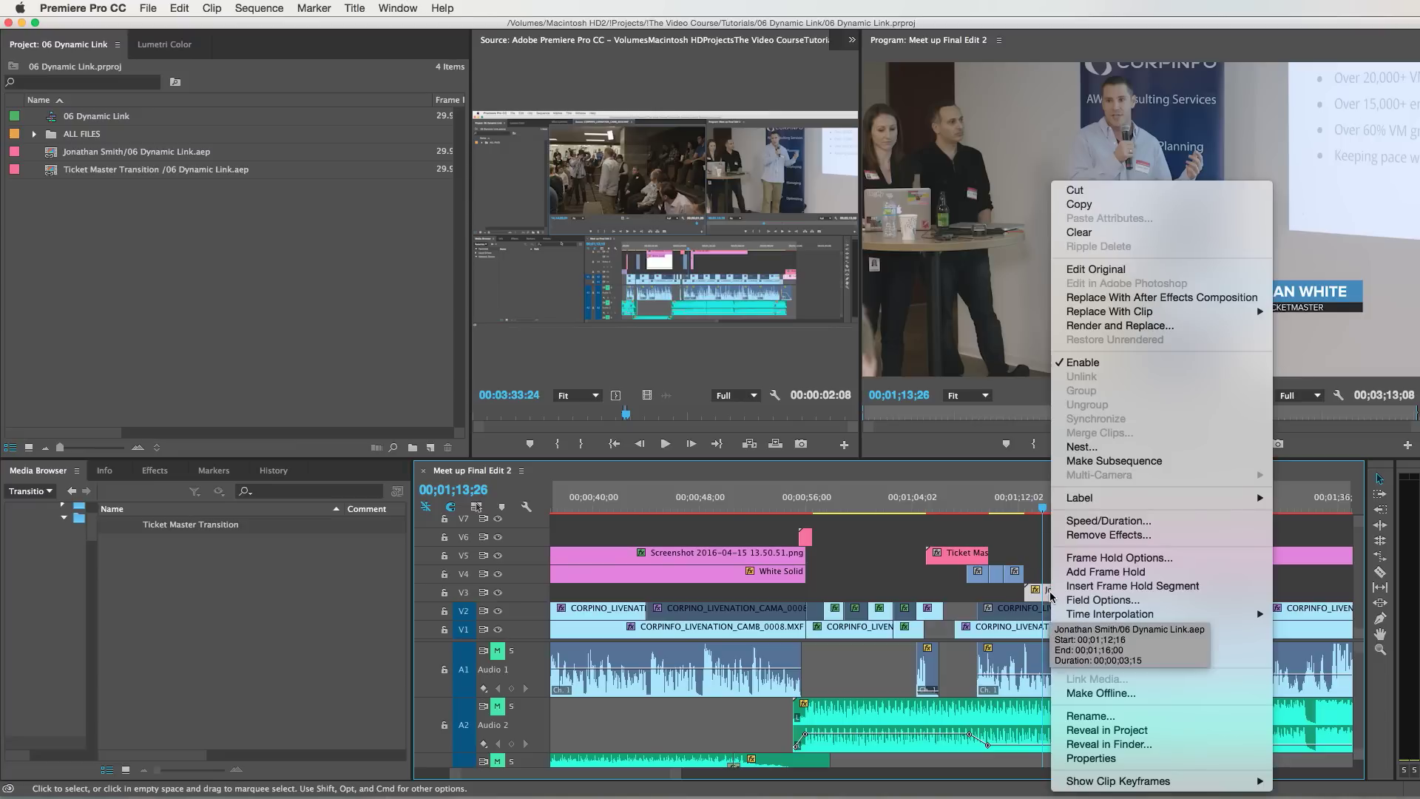
pyautogui.click(1099, 270)
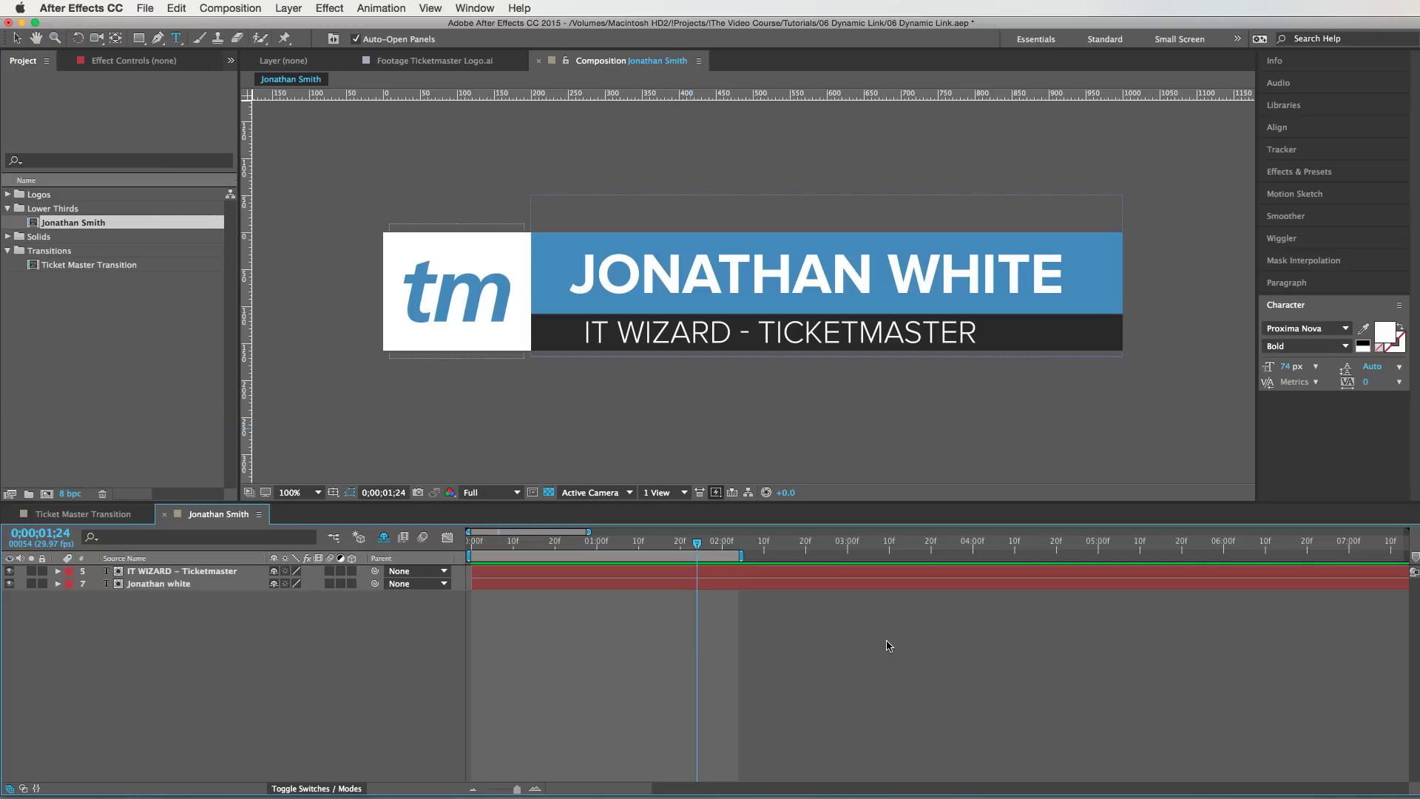
pyautogui.press('super+Tab')
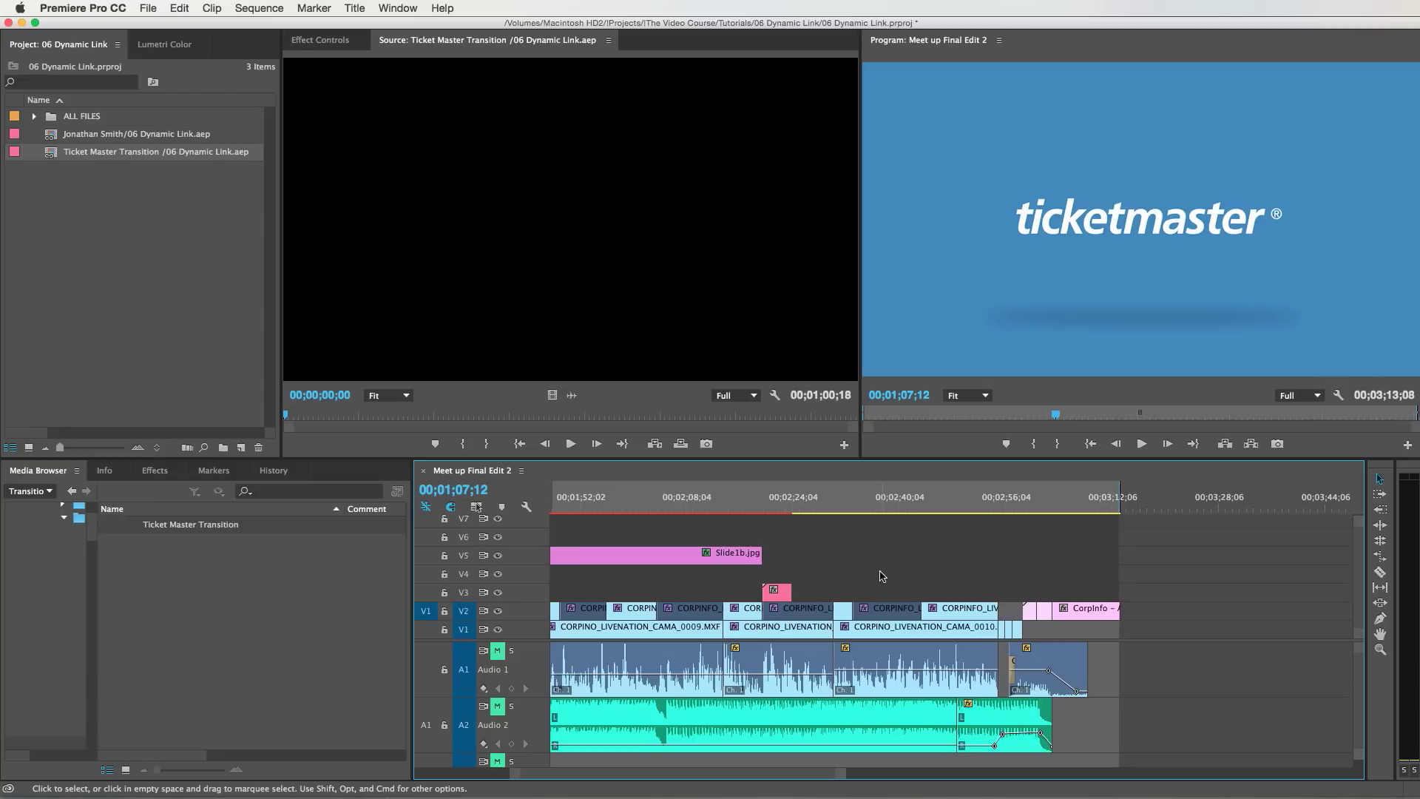
pyautogui.moveTo(881, 577); pyautogui.dragTo(970, 634)
pyautogui.rightClick(970, 634)
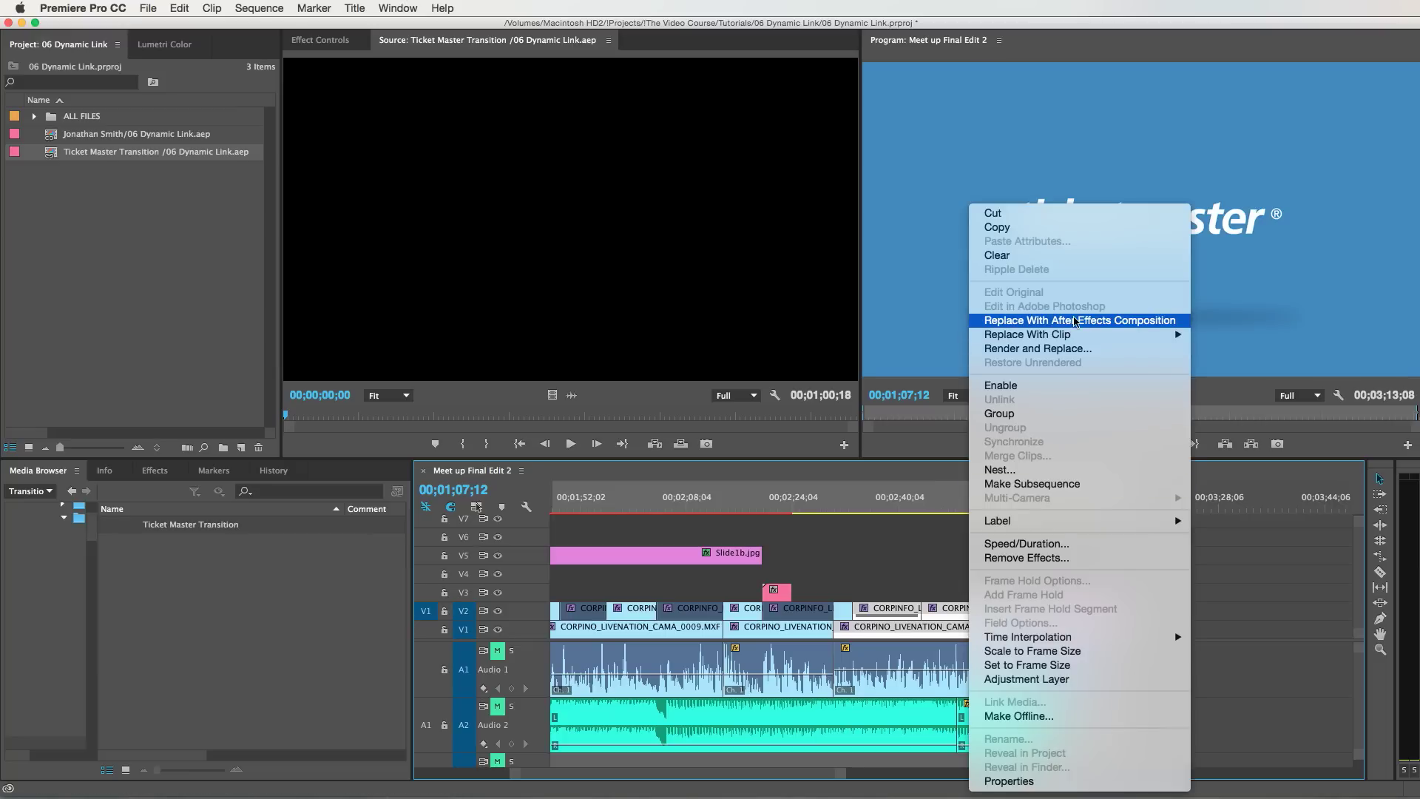
pyautogui.click(890, 584)
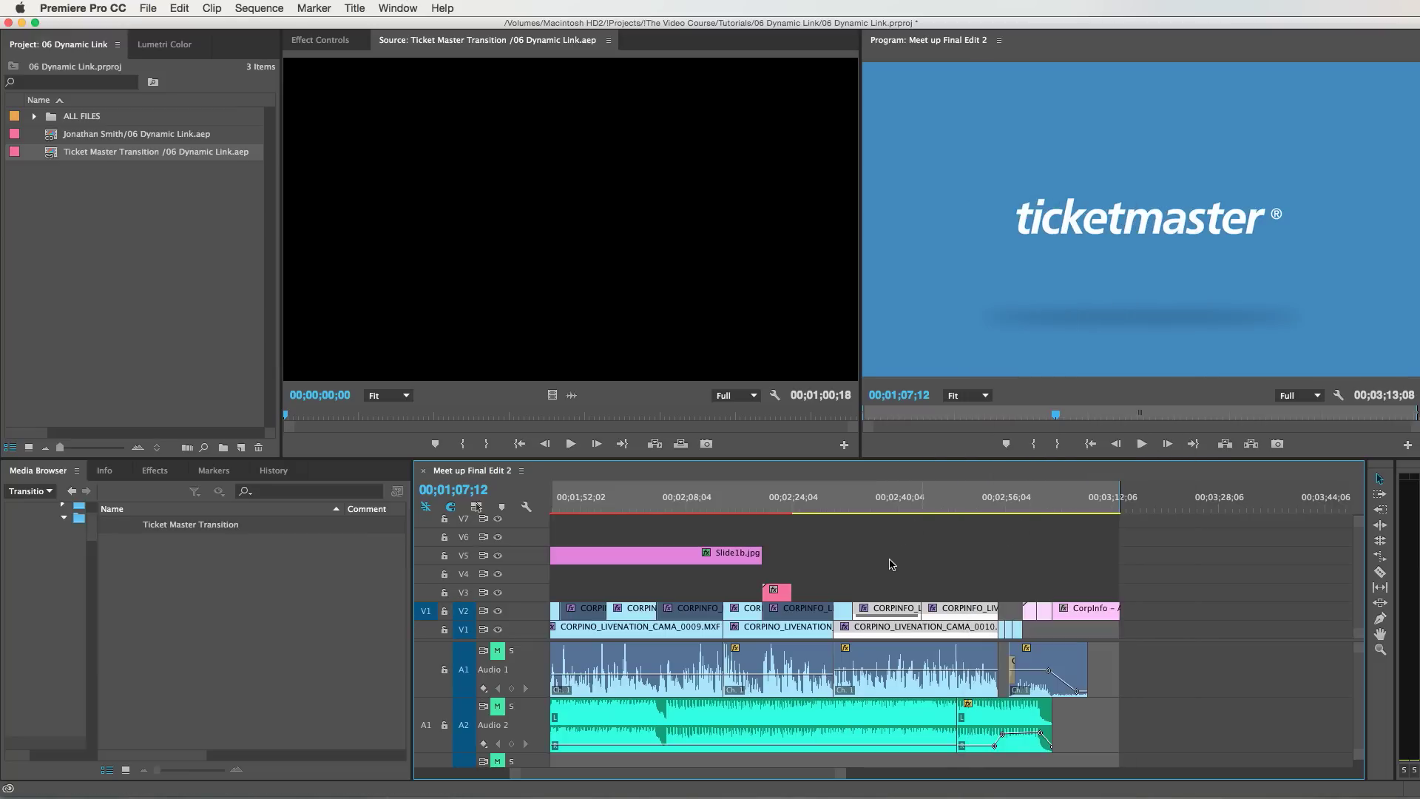
pyautogui.click(891, 565)
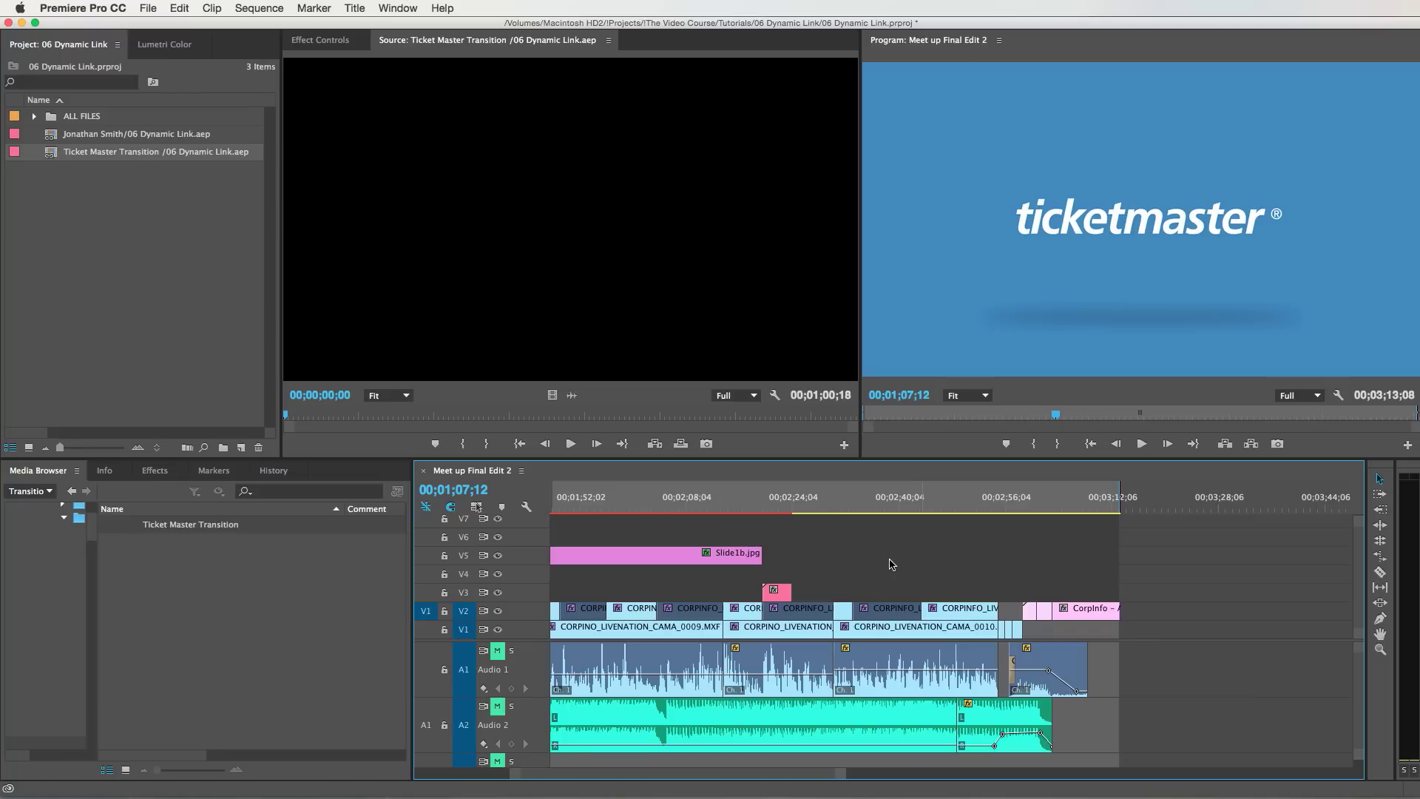